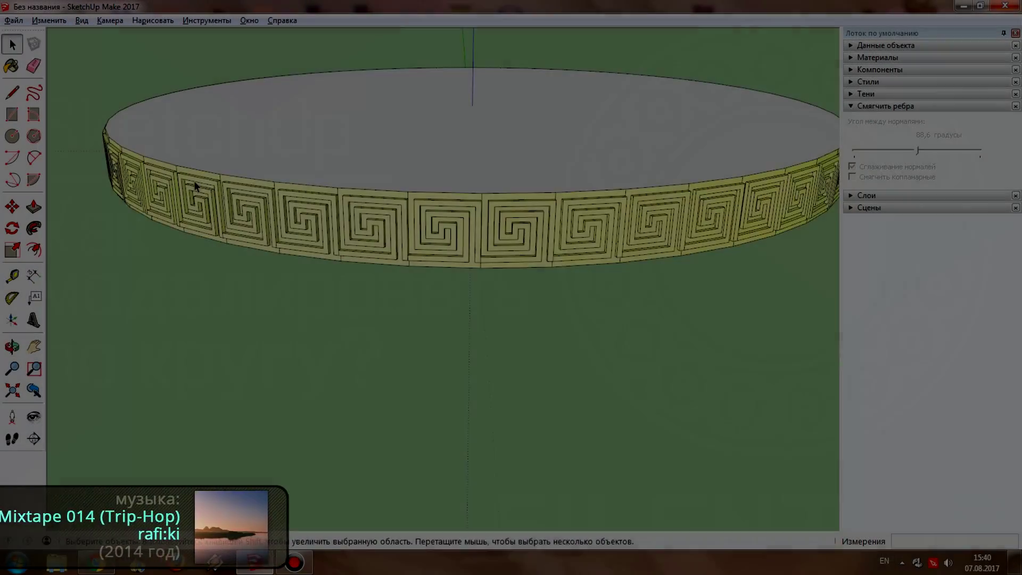
Orbit and zoom around the finished meander ring and collapse the edge-softening settings.
drag(389, 199, 474, 187)
scroll(392, 206, up, 3)
scroll(583, 239, up, 2)
key(space)
scroll(577, 226, up, 1)
scroll(642, 222, up, 2)
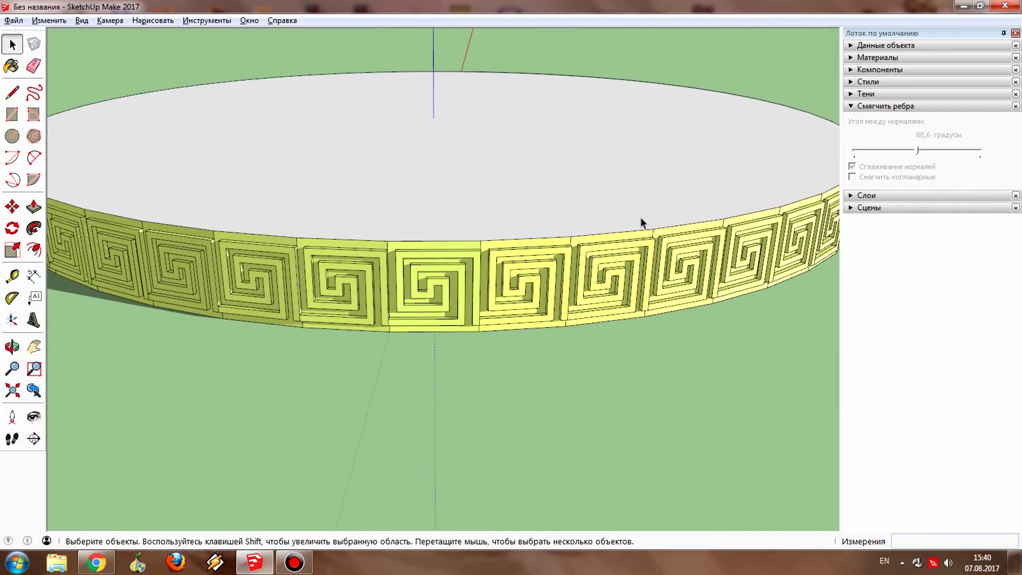
click(900, 106)
middle_drag(785, 155, 292, 266)
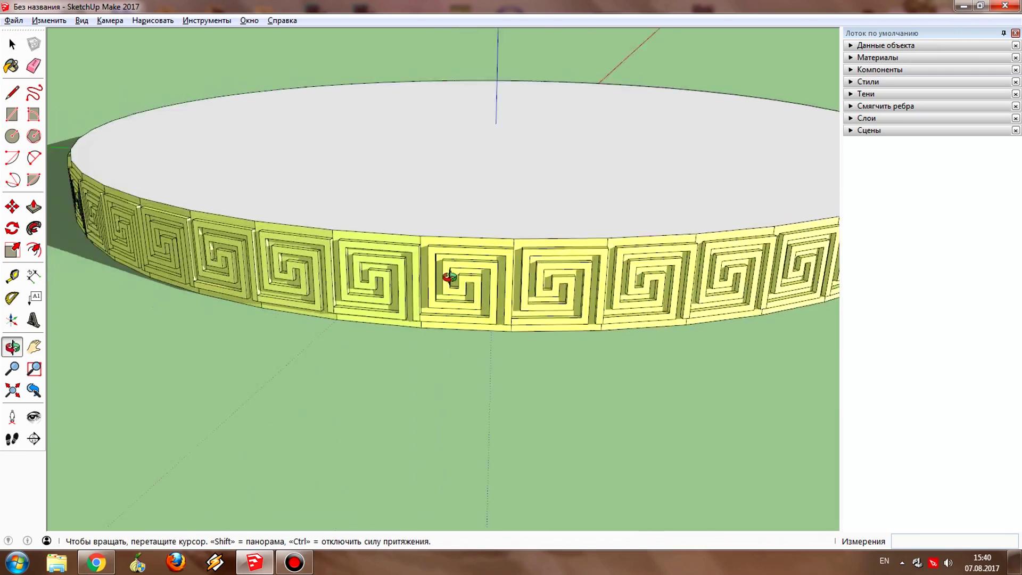
scroll(292, 266, down, 3)
middle_drag(634, 312, 449, 289)
scroll(541, 304, down, 3)
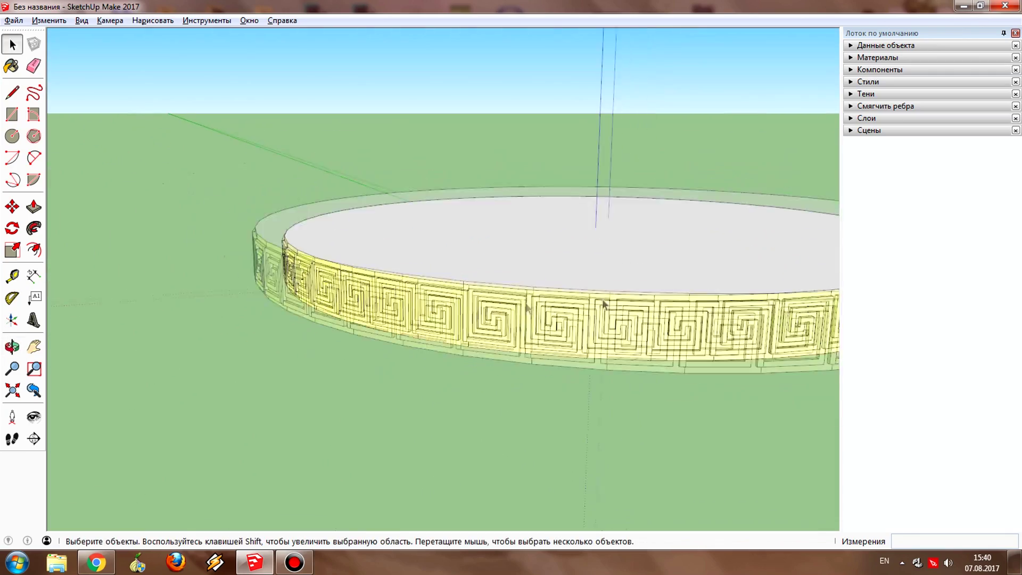
mouse_move(534, 304)
mouse_down()
mouse_move(315, 290)
mouse_move(702, 303)
mouse_move(439, 299)
mouse_up()
scroll(483, 368, up, 3)
scroll(506, 363, up, 3)
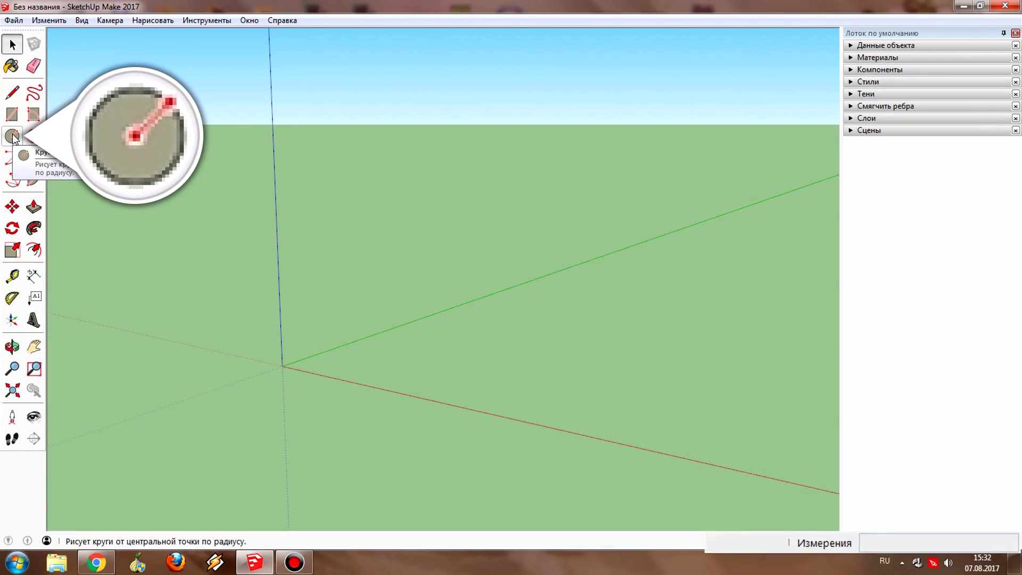
Draw a 48-sided circle with a 250 cm radius centred on the origin.
click(12, 137)
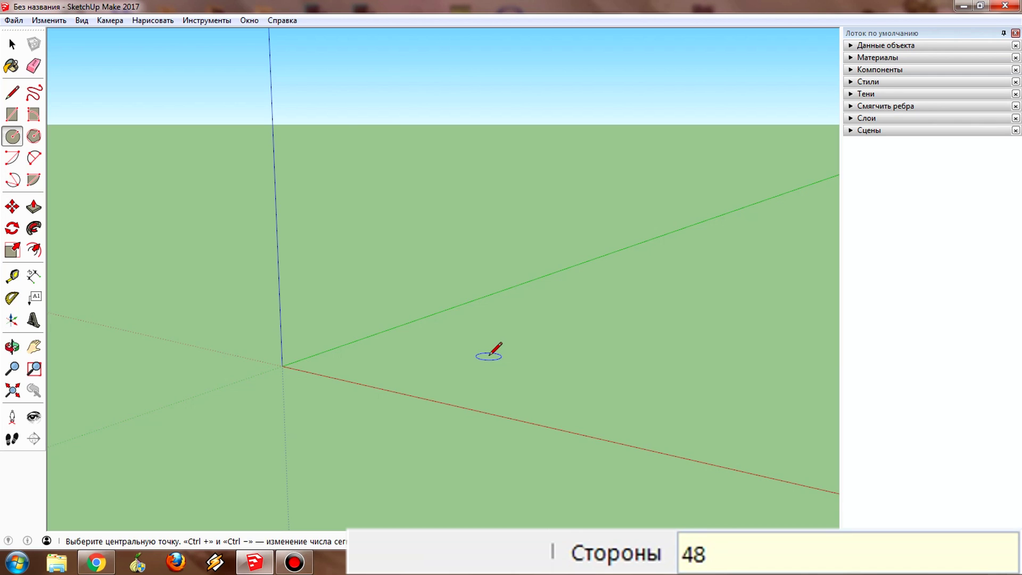
mouse_move(391, 287)
middle_down()
mouse_move(418, 361)
mouse_move(369, 290)
mouse_move(582, 434)
mouse_move(493, 337)
mouse_move(358, 346)
middle_up()
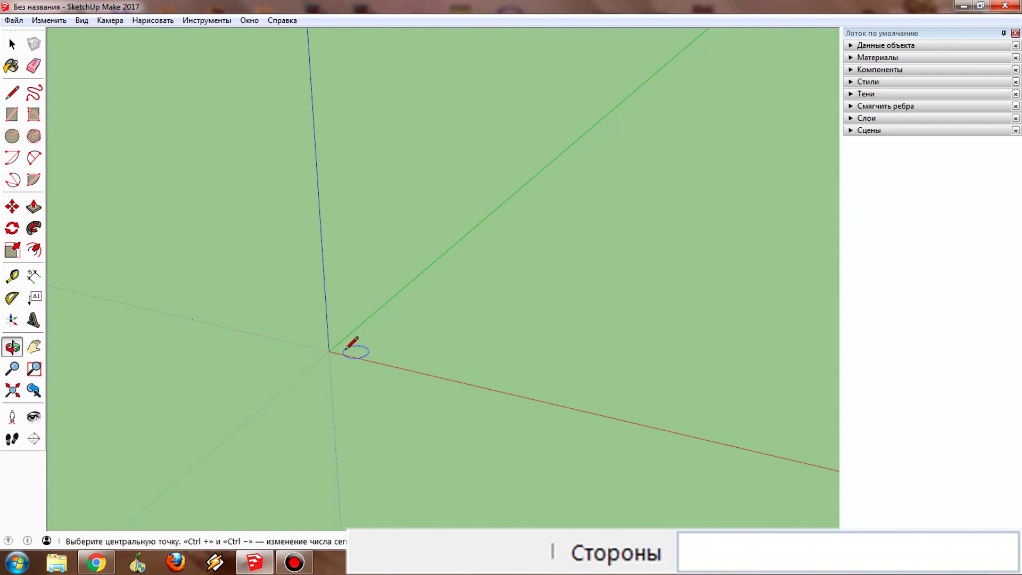
click(328, 351)
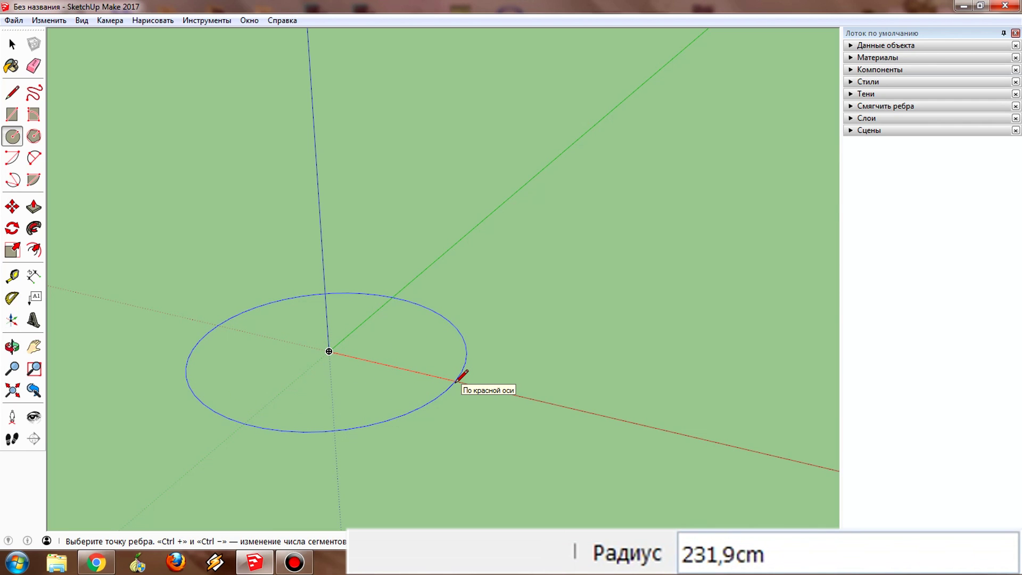
text(250)
key(Return)
scroll(434, 296, up, 3)
key(space)
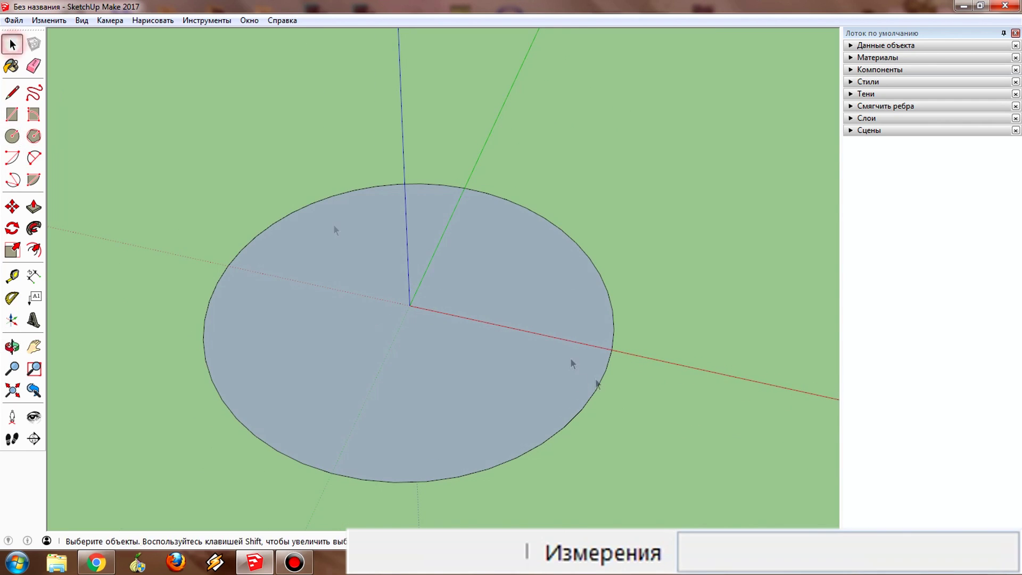
scroll(479, 340, up, 3)
scroll(132, 347, up, 1)
click(34, 207)
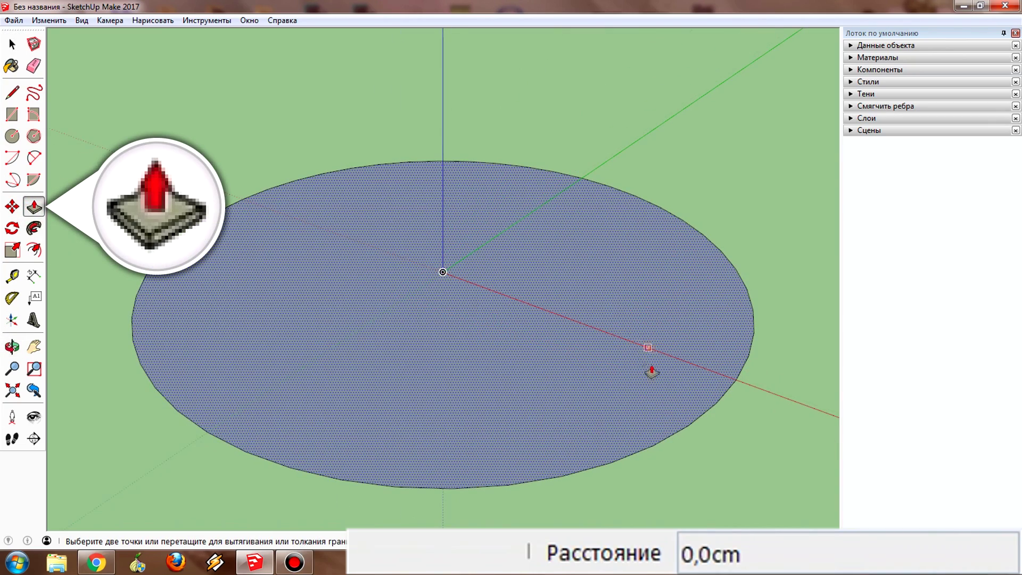
Push/pull the circular face up 30 cm into a cylindrical slab.
click(652, 376)
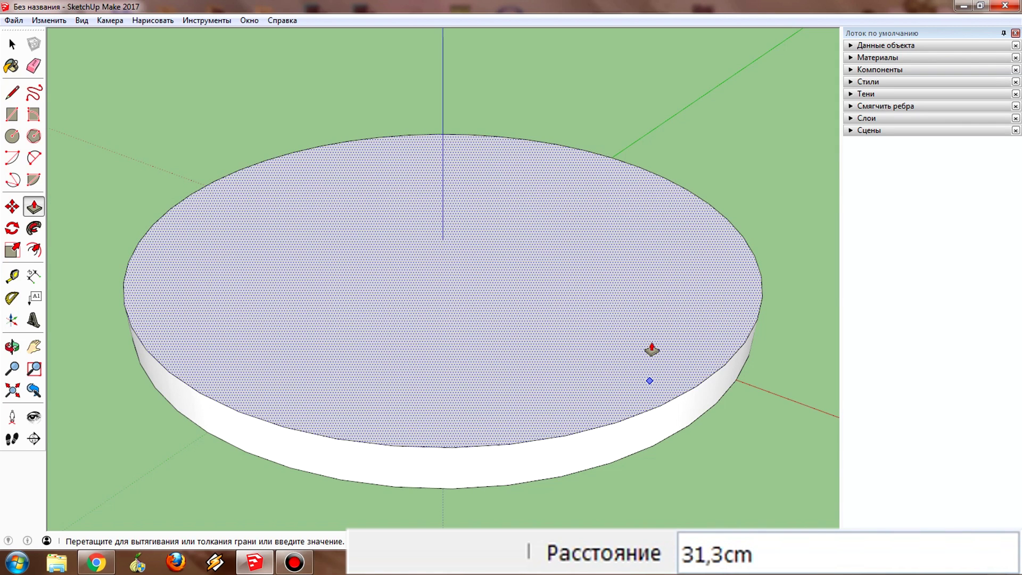
text(30)
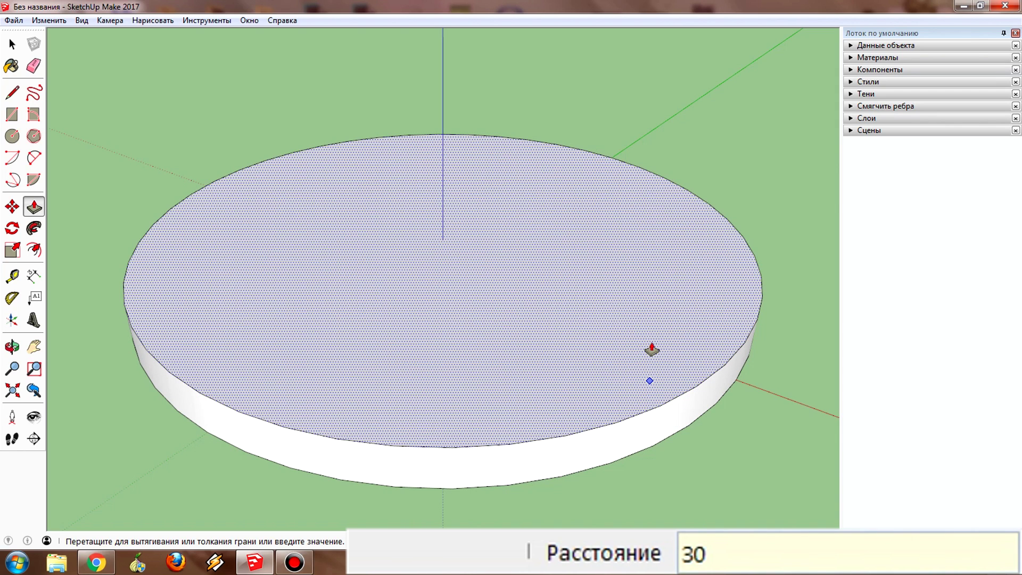
key(Return)
mouse_move(650, 381)
middle_down()
mouse_move(504, 376)
mouse_move(469, 339)
mouse_move(451, 176)
mouse_move(459, 128)
mouse_move(467, 257)
mouse_move(515, 313)
mouse_move(430, 273)
middle_up()
key(space)
click(75, 21)
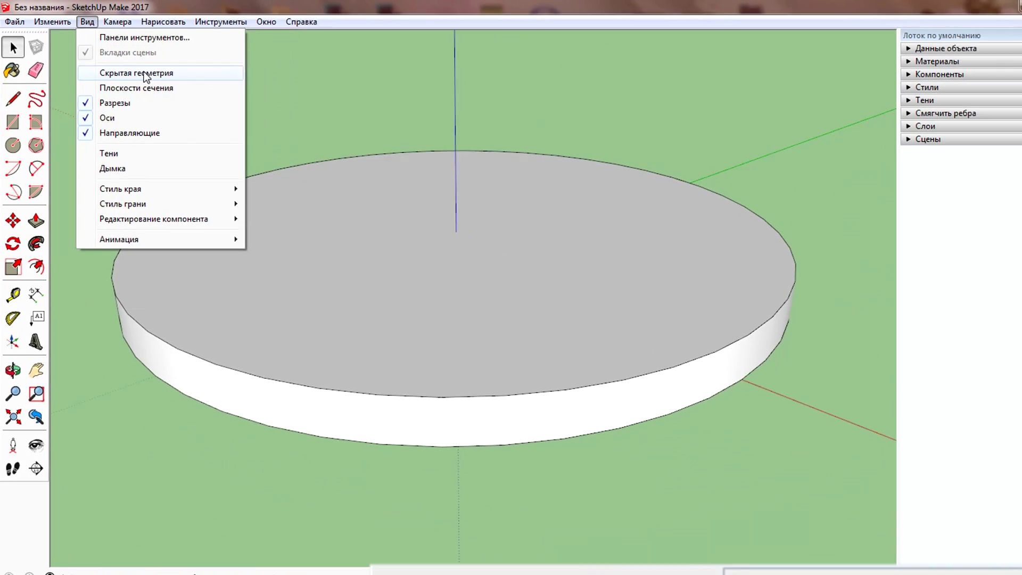
Turn on Hidden Geometry and select several of the cylinder's side facets.
click(133, 69)
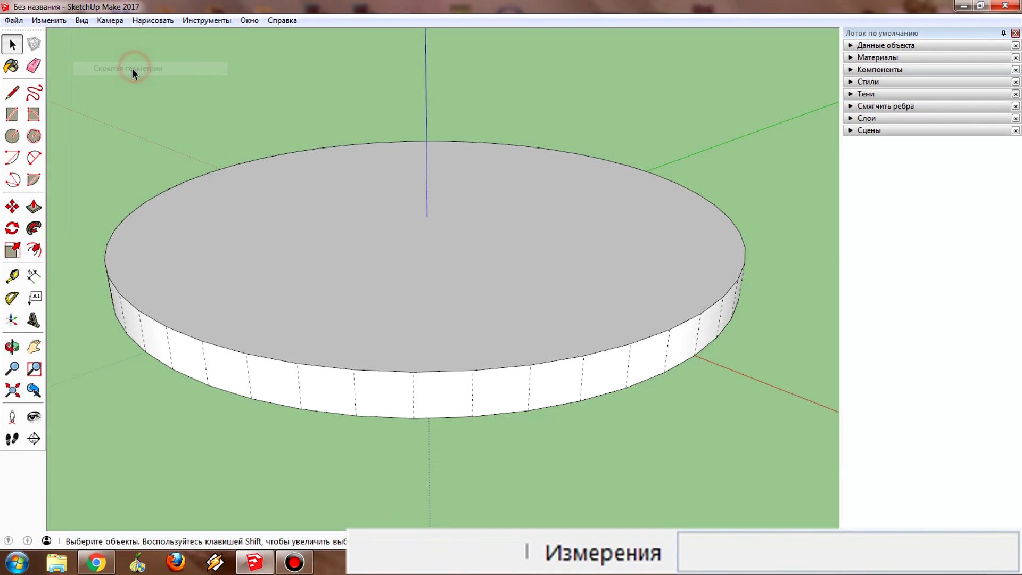
click(486, 398)
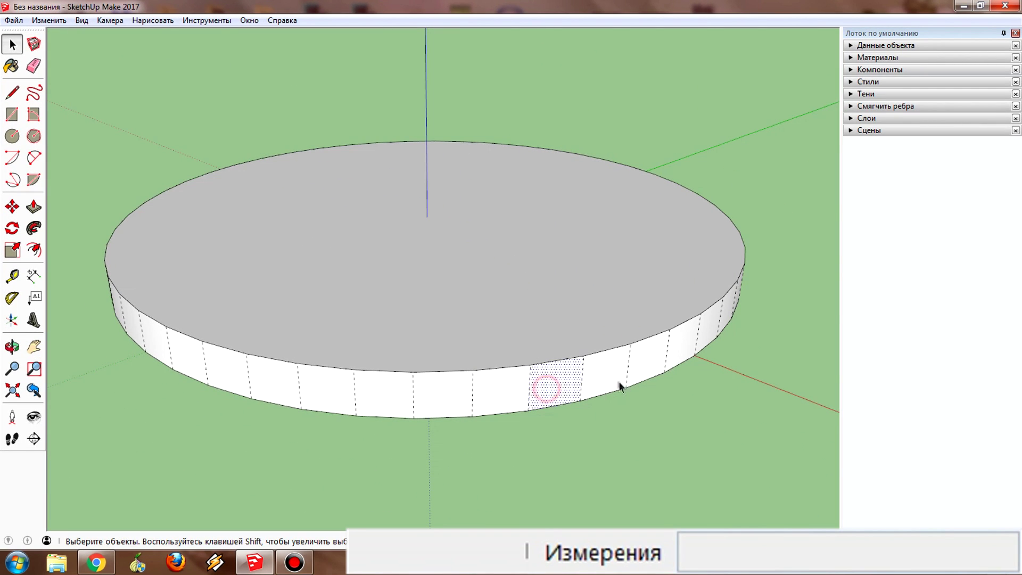
middle_drag(661, 364, 382, 372)
scroll(327, 379, up, 3)
scroll(323, 384, up, 3)
mouse_move(324, 384)
middle_down()
mouse_move(637, 421)
mouse_move(694, 410)
mouse_move(413, 348)
middle_up()
click(436, 353)
click(543, 351)
click(630, 345)
mouse_move(630, 346)
middle_down()
mouse_move(464, 352)
mouse_move(571, 428)
middle_up()
scroll(464, 352, down, 3)
scroll(463, 354, down, 3)
Inspect more side-wall facets and the top circle edge of the cylinder.
click(449, 424)
click(412, 426)
click(375, 429)
click(335, 429)
mouse_move(335, 429)
middle_down()
mouse_move(375, 398)
mouse_move(506, 358)
mouse_move(470, 328)
middle_up()
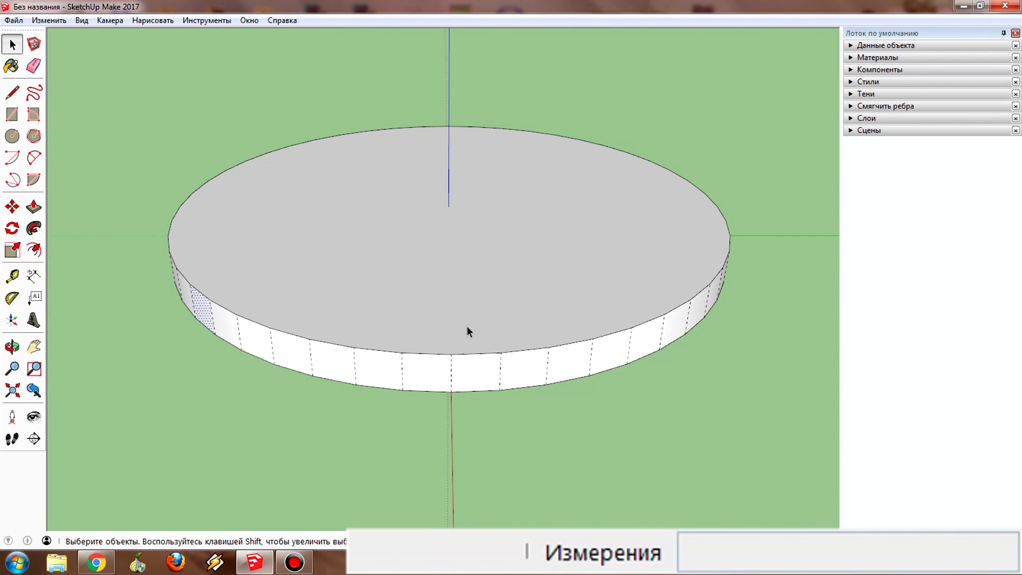
scroll(467, 325, up, 3)
double_click(486, 373)
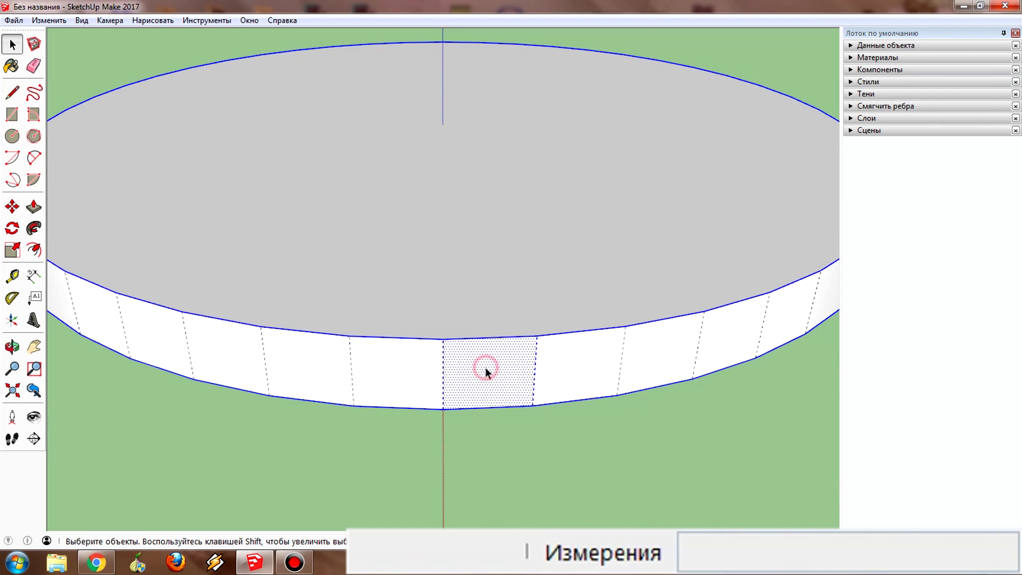
click(481, 369)
scroll(480, 371, up, 2)
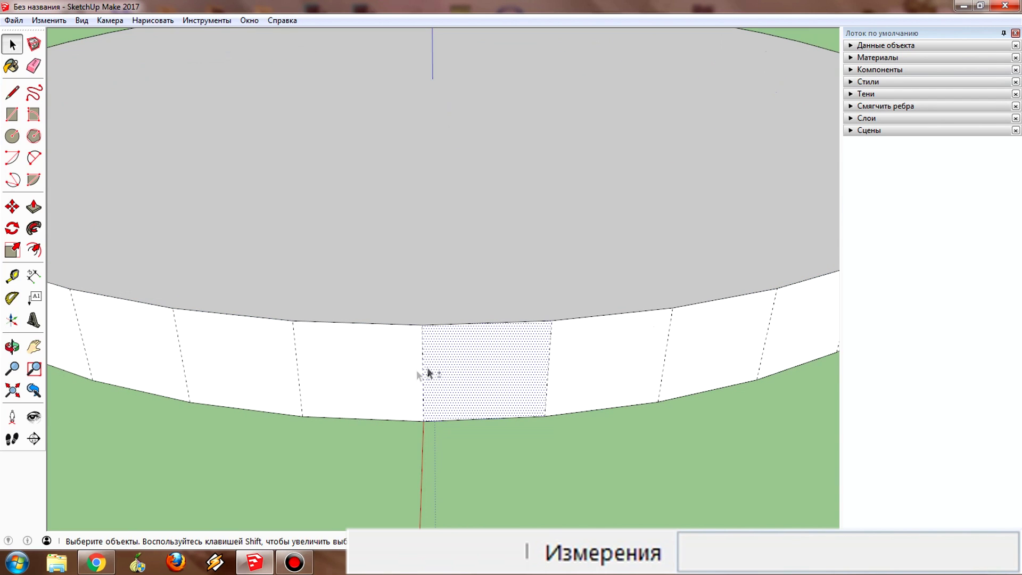
click(490, 323)
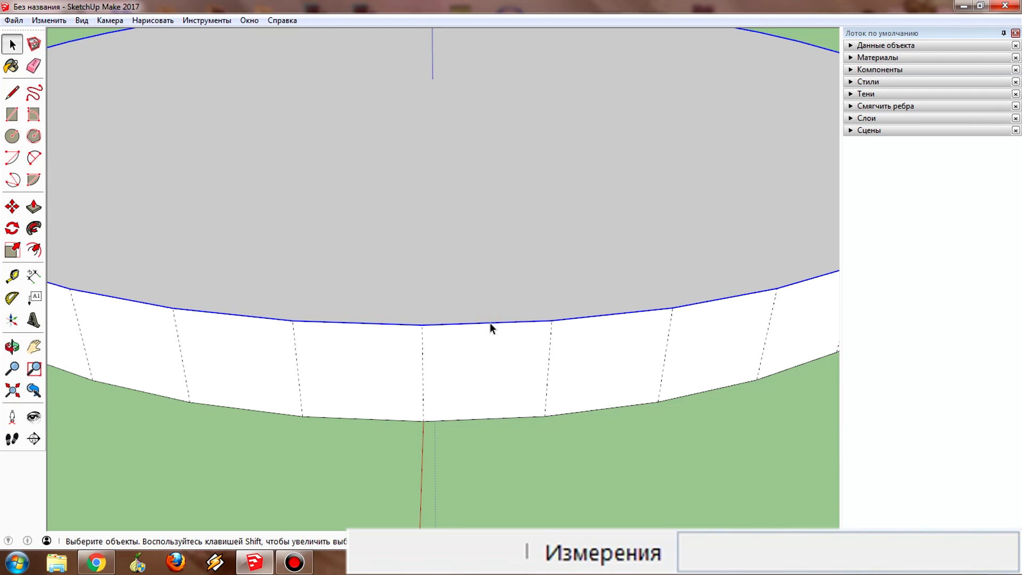
click(12, 114)
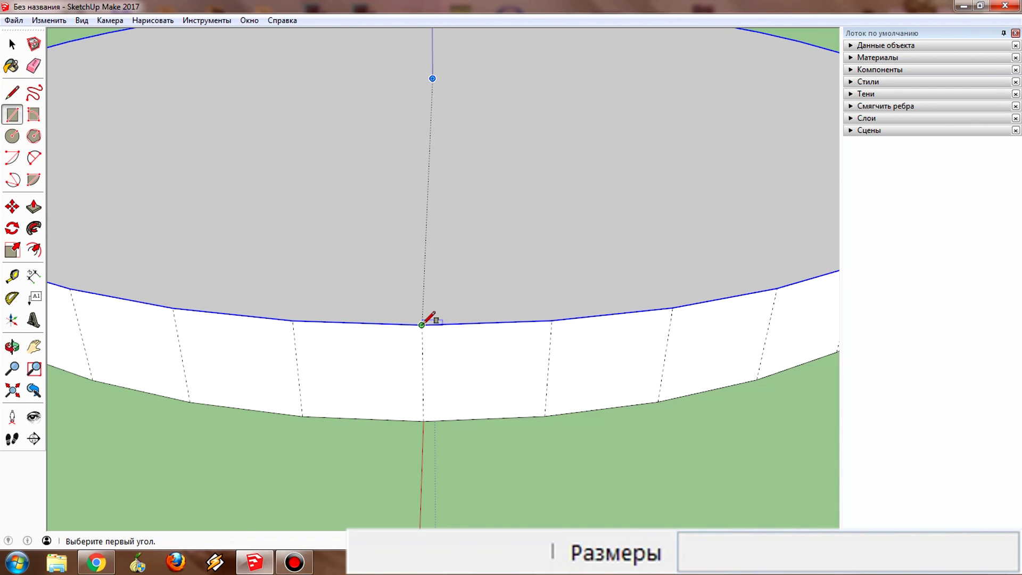
Draw a rectangle over one side facet and select it with its edges.
middle_drag(453, 337, 418, 309)
click(413, 303)
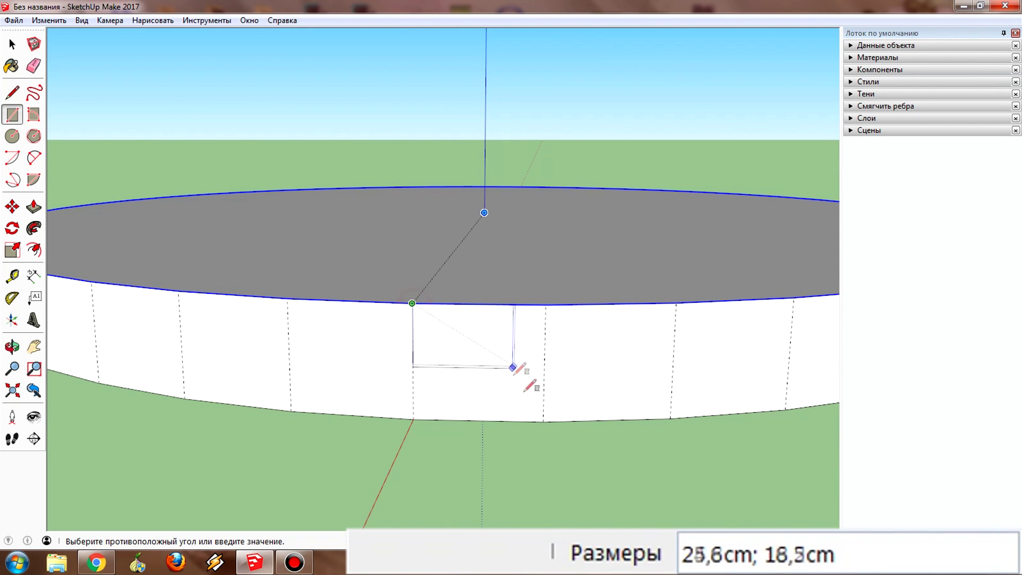
click(543, 421)
click(12, 44)
click(472, 355)
mouse_move(471, 355)
middle_down()
mouse_move(494, 401)
mouse_move(493, 375)
middle_up()
shift+click(474, 308)
click(483, 375)
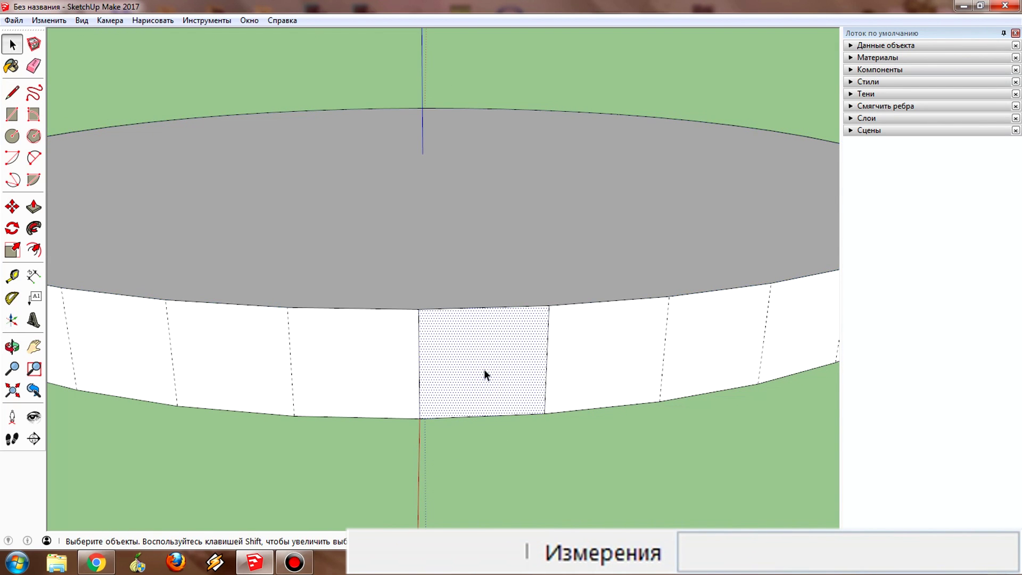
shift+click(420, 369)
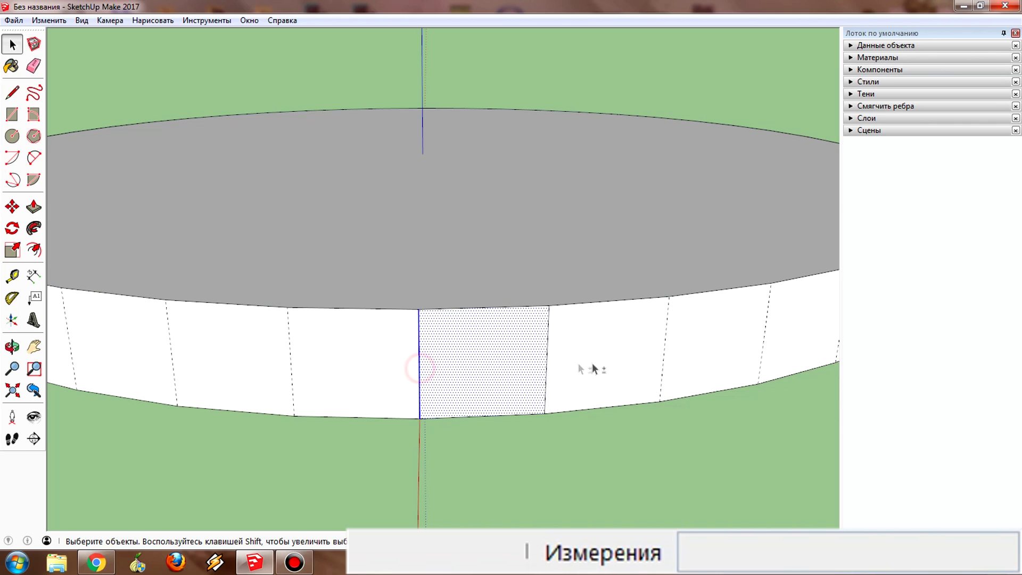
Group the rim rectangle, then convert the group into a component.
right_click(493, 347)
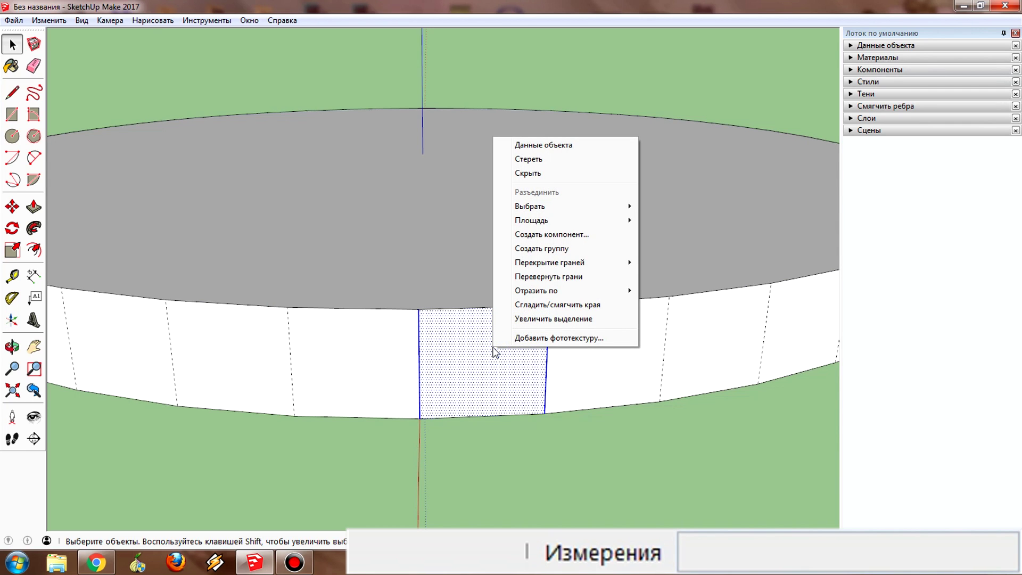
click(556, 249)
right_click(497, 349)
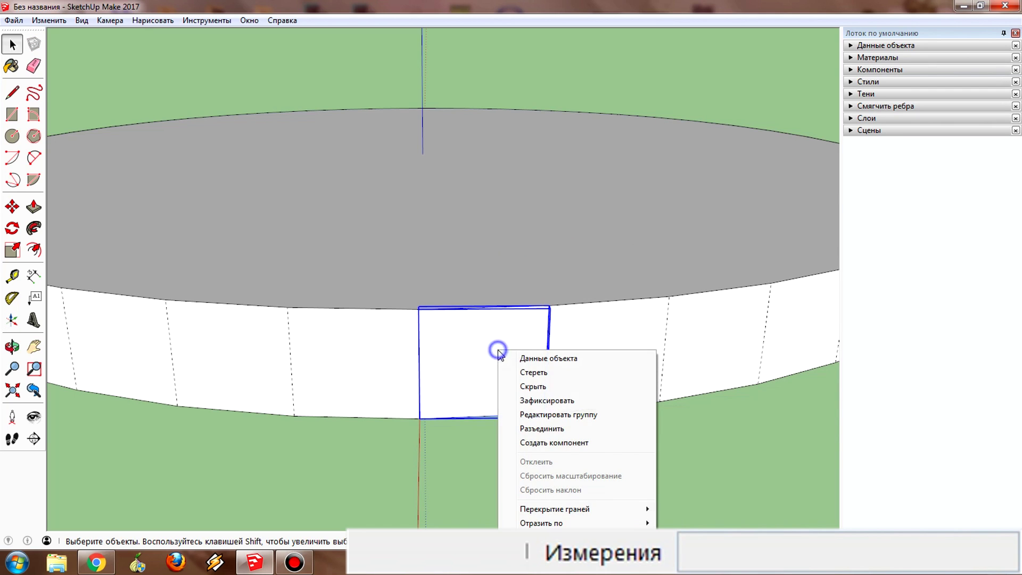
click(560, 443)
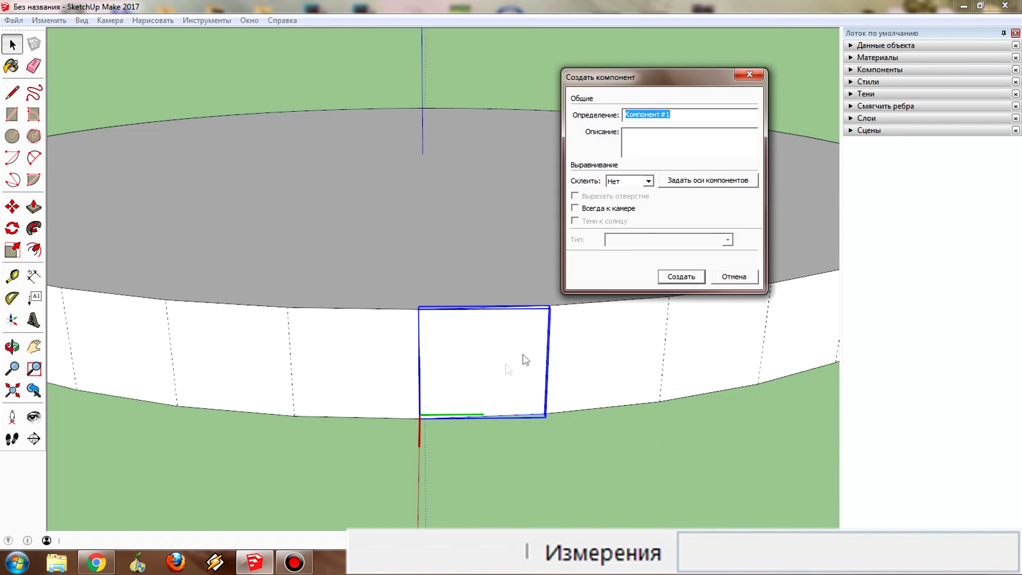
click(681, 276)
mouse_move(507, 353)
middle_down()
mouse_move(487, 372)
mouse_move(474, 433)
middle_up()
scroll(484, 398, down, 5)
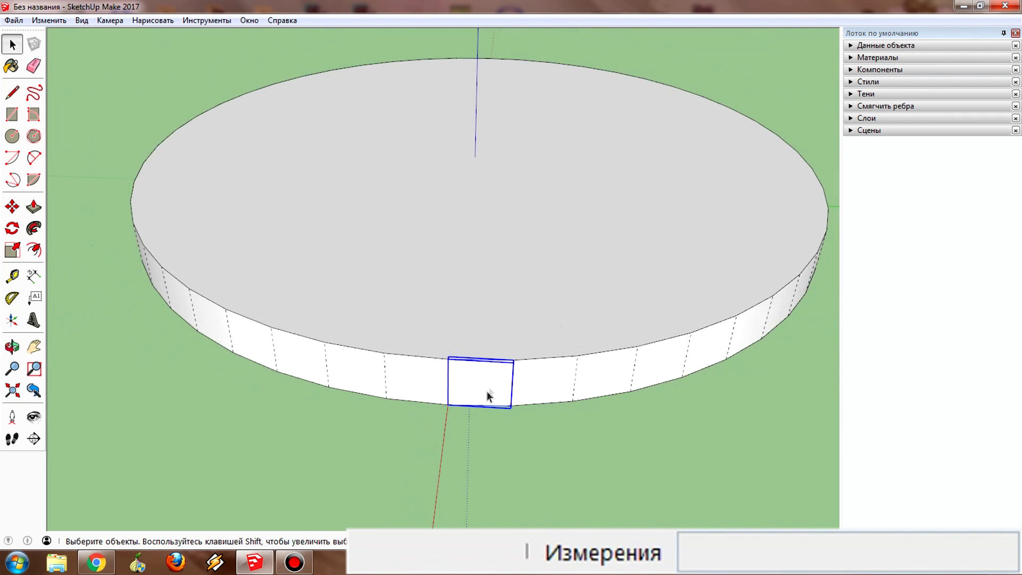
scroll(458, 388, down, 2)
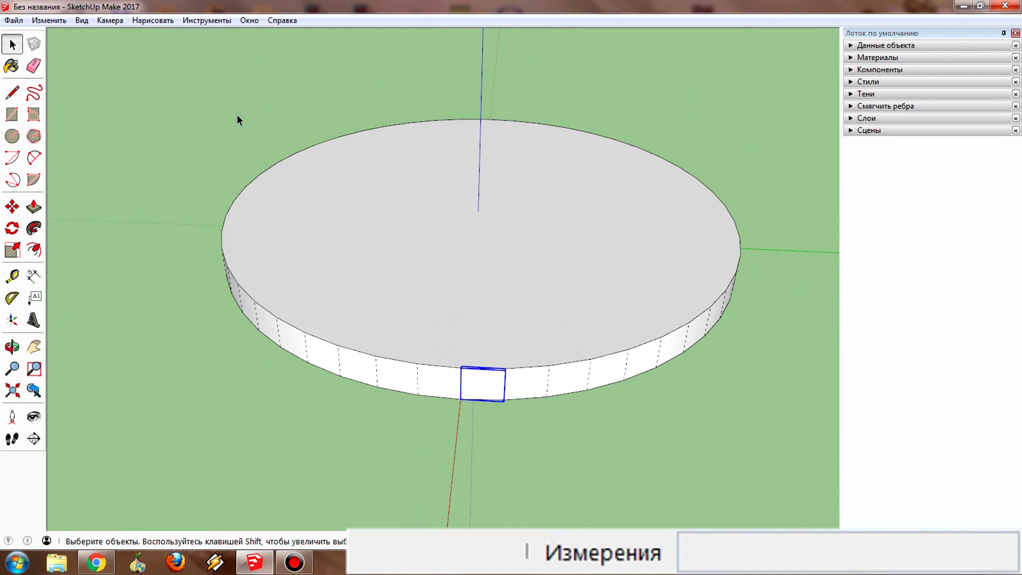
Hide the hidden geometry again and select the rim component tile.
click(81, 21)
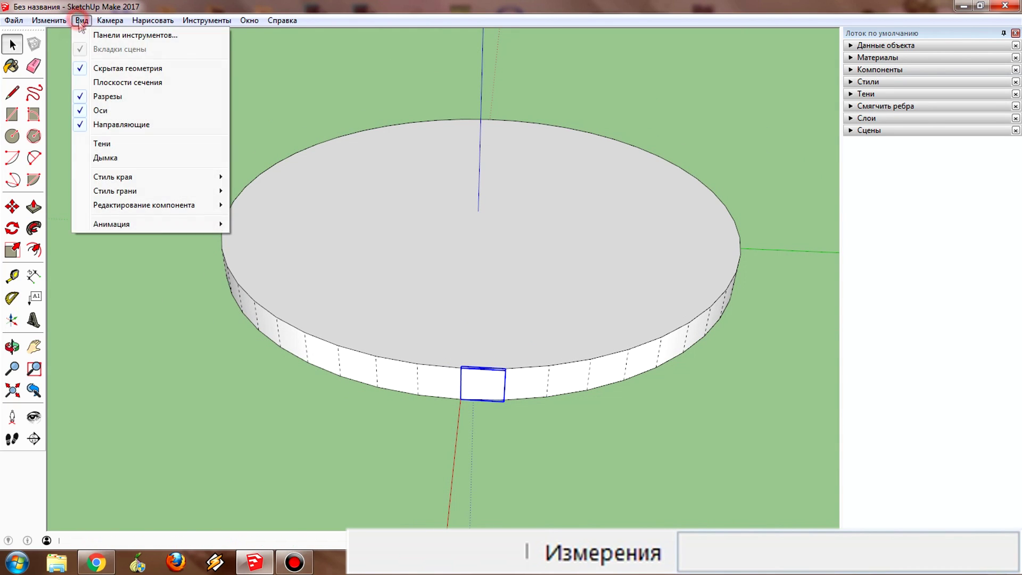
click(108, 69)
middle_drag(429, 238, 524, 221)
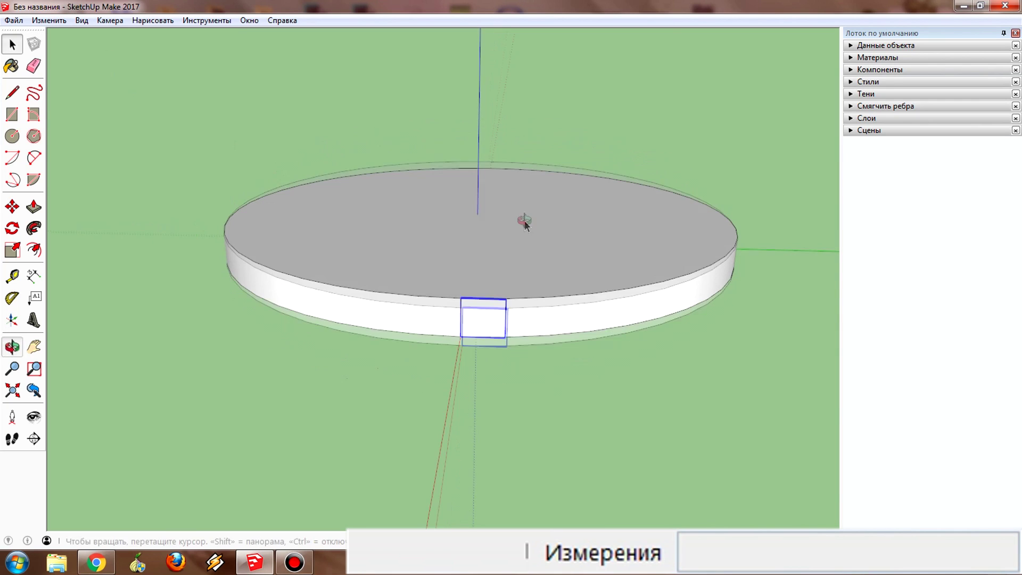
click(418, 317)
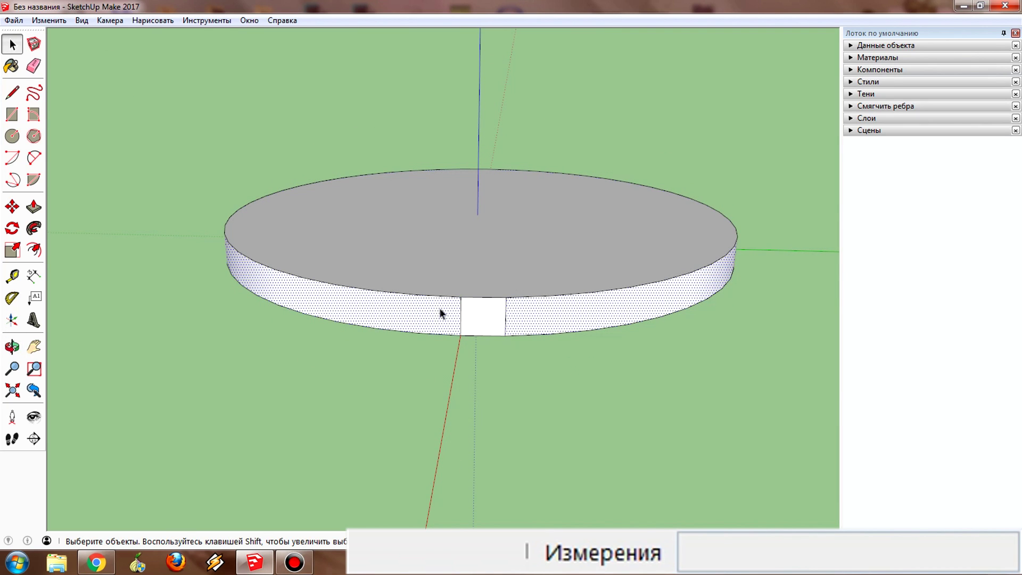
mouse_move(468, 245)
middle_down()
mouse_move(537, 269)
mouse_move(518, 288)
mouse_move(519, 335)
mouse_move(466, 318)
middle_up()
click(547, 397)
scroll(510, 330, up, 2)
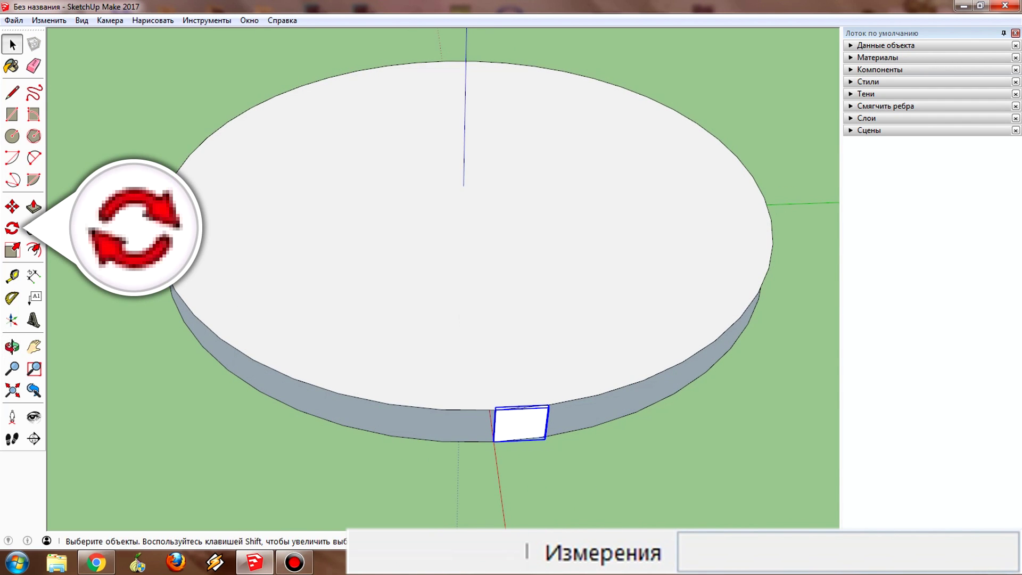
Rotate-copy the tile 7.5° around the disc's top-face centre.
click(12, 228)
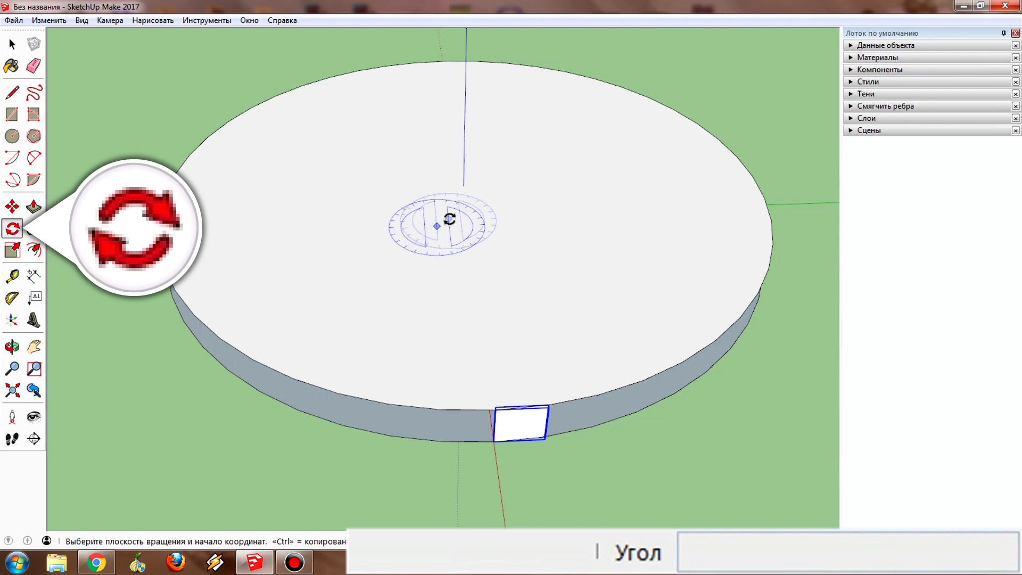
click(463, 185)
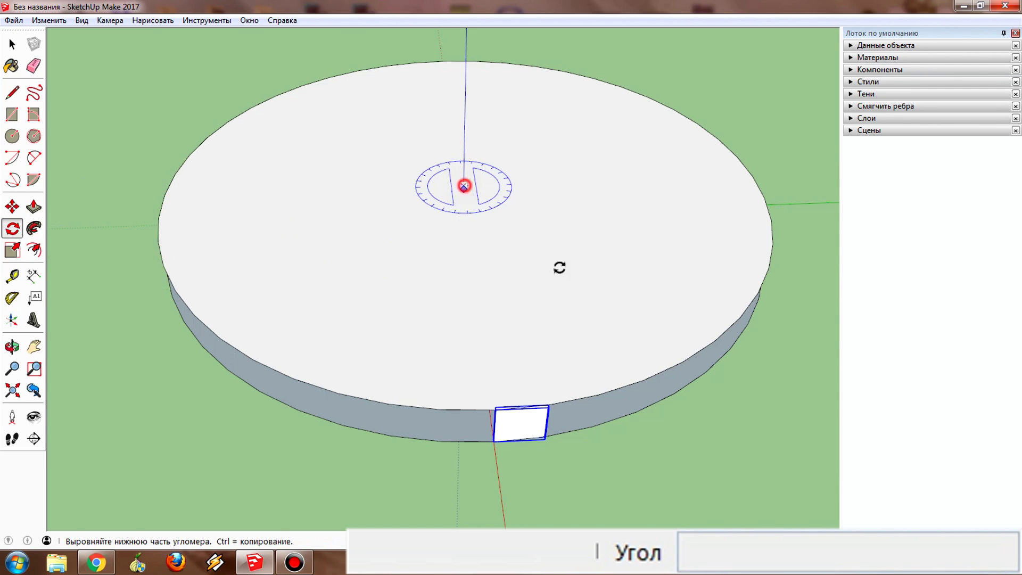
click(497, 407)
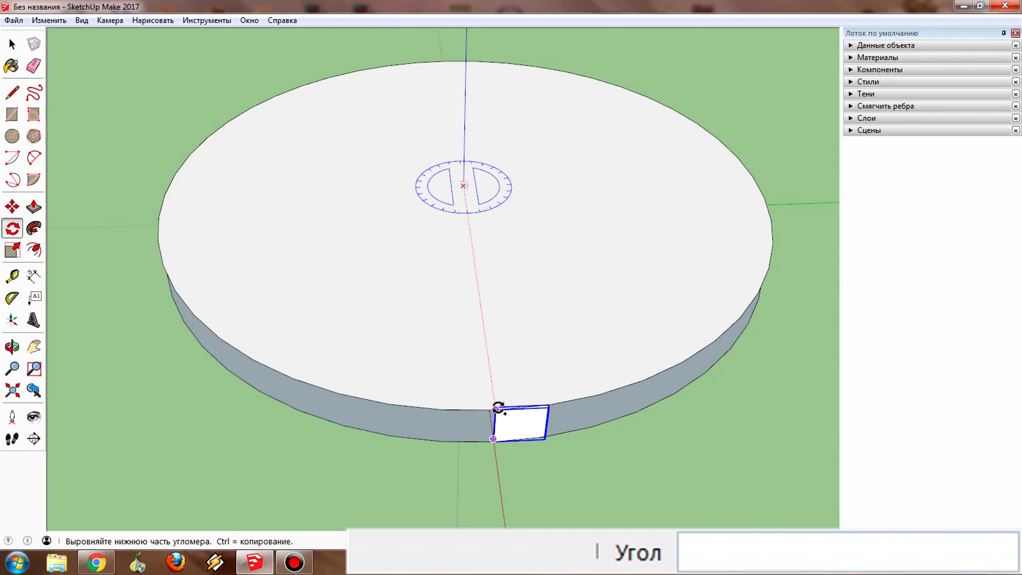
click(497, 407)
scroll(511, 410, up, 1)
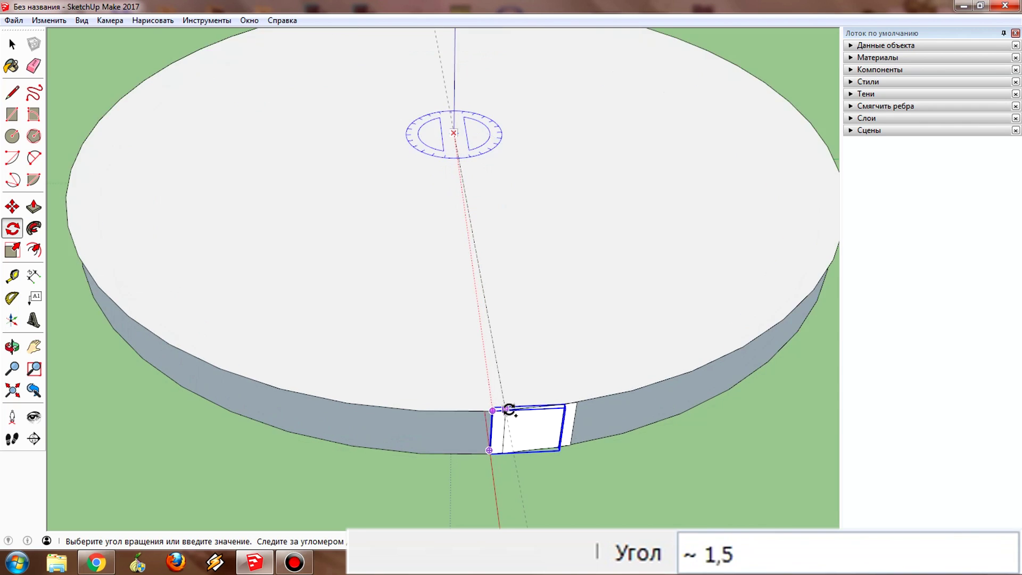
scroll(511, 413, up, 1)
scroll(526, 413, up, 1)
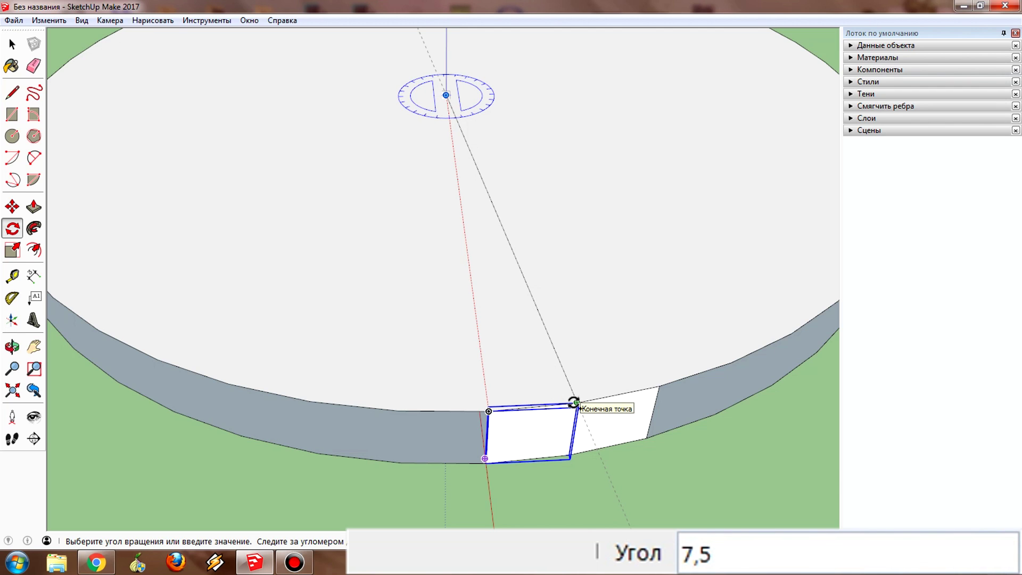
click(573, 403)
scroll(520, 296, down, 3)
scroll(525, 292, down, 2)
mouse_move(525, 293)
middle_down()
mouse_move(534, 251)
mouse_move(497, 309)
middle_up()
text(x47)
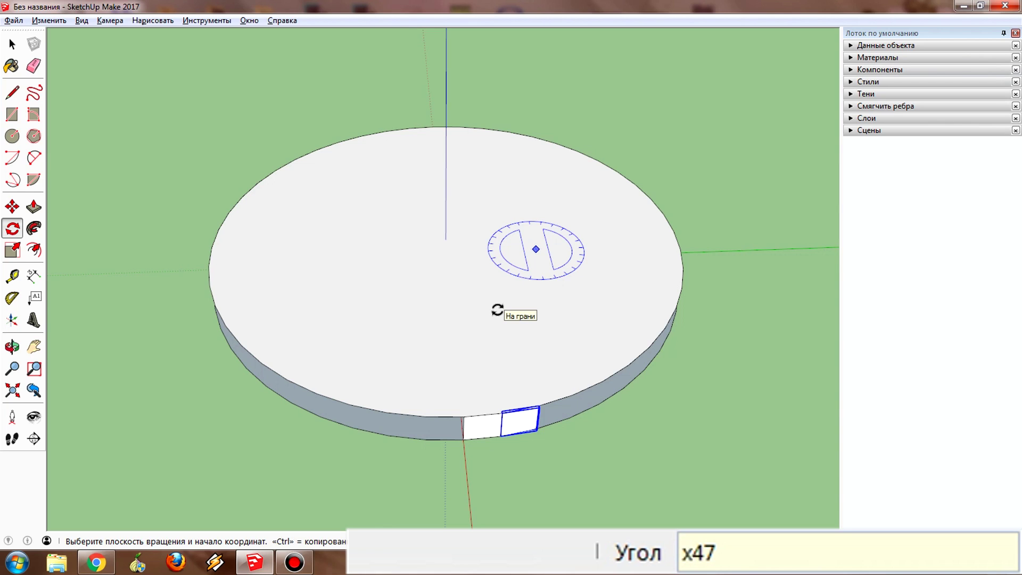
Create 47 rotated copies to complete the ring of 48 tiles, then inspect them.
key(Return)
key(space)
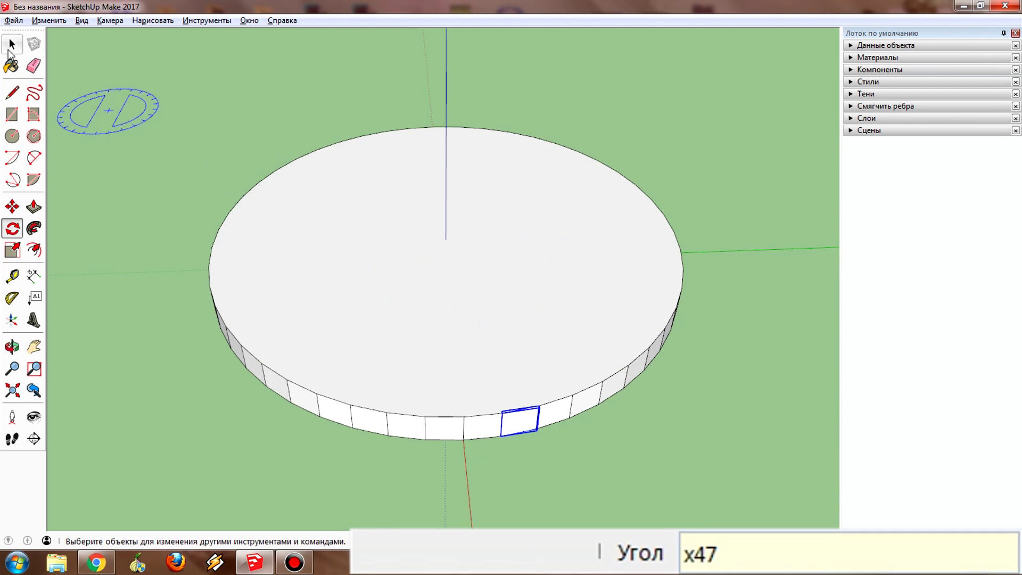
click(471, 424)
click(451, 429)
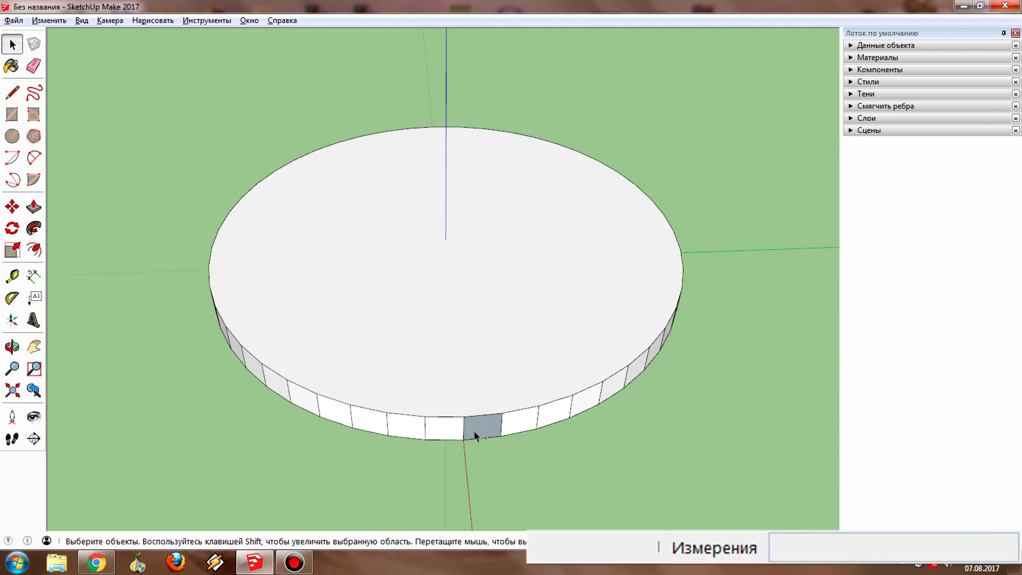
click(511, 470)
key(o)
drag(622, 392, 708, 283)
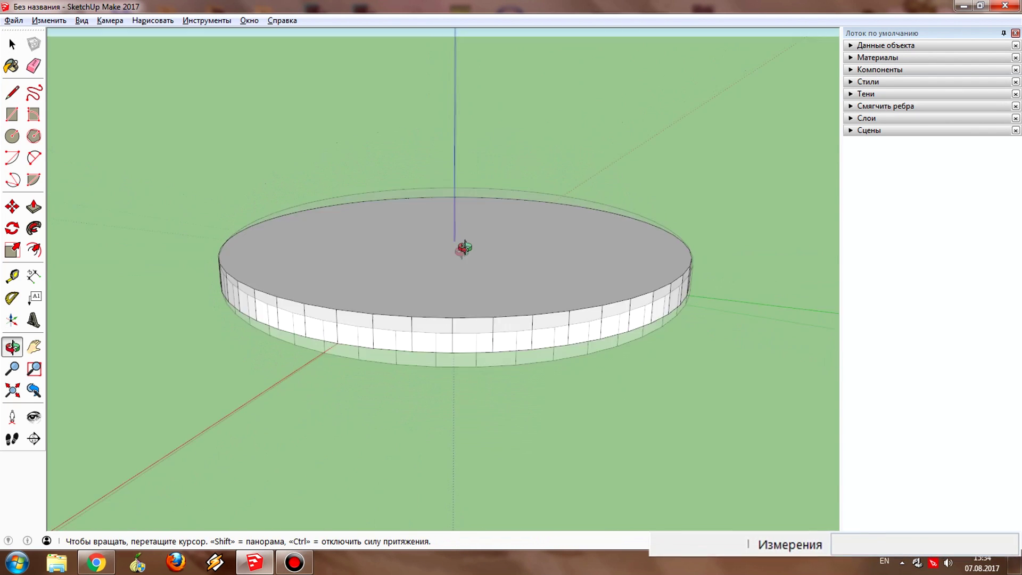
key(space)
mouse_move(547, 356)
middle_down()
mouse_move(502, 350)
mouse_move(474, 374)
middle_up()
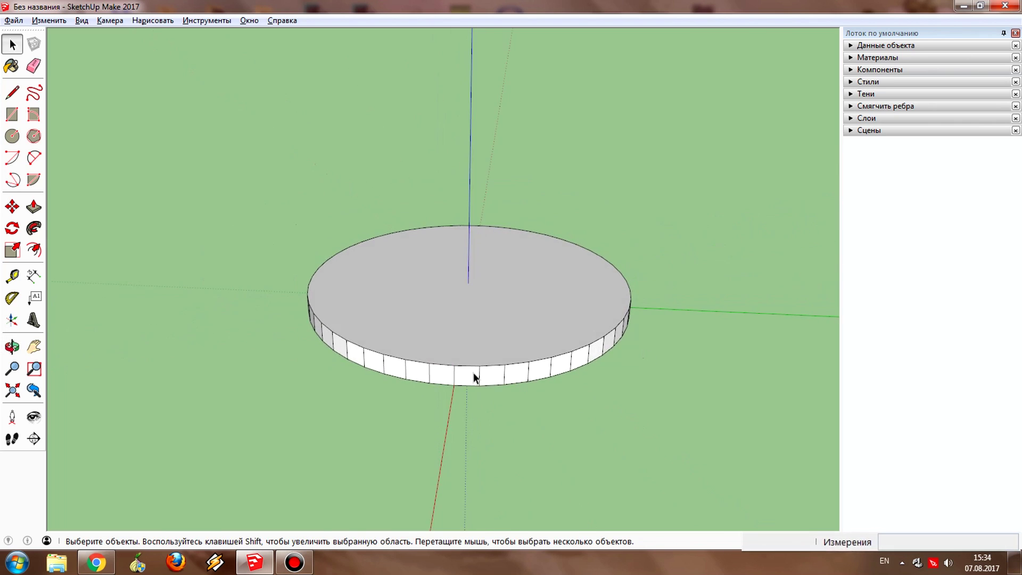
scroll(473, 374, up, 2)
click(470, 384)
Select the whole cylinder and zoom in on its wall.
mouse_move(543, 318)
mouse_down()
mouse_move(353, 196)
mouse_move(453, 192)
mouse_move(659, 267)
mouse_up()
key(space)
scroll(408, 349, up, 3)
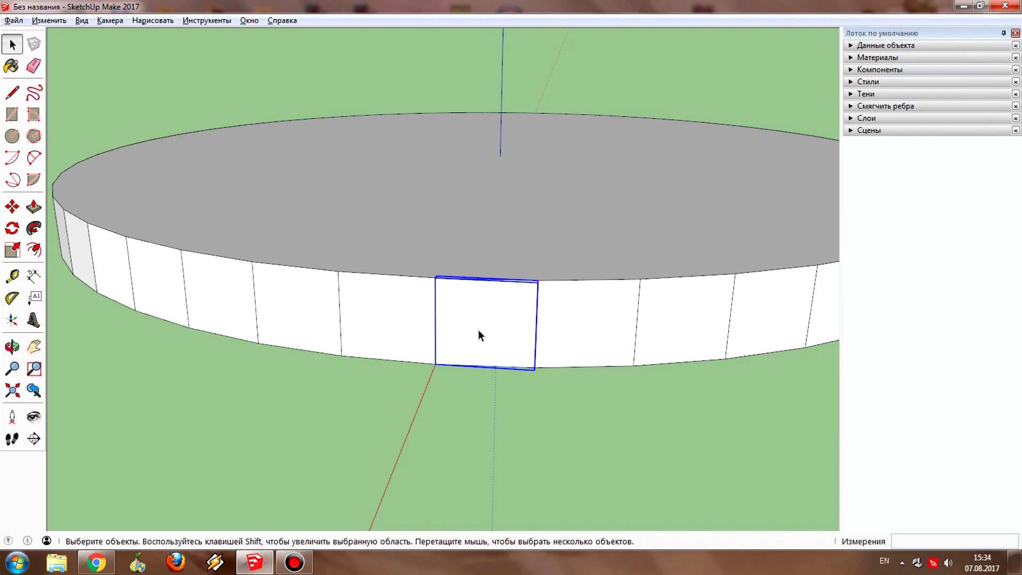
triple_click(478, 334)
scroll(482, 327, down, 3)
middle_drag(483, 323, 529, 362)
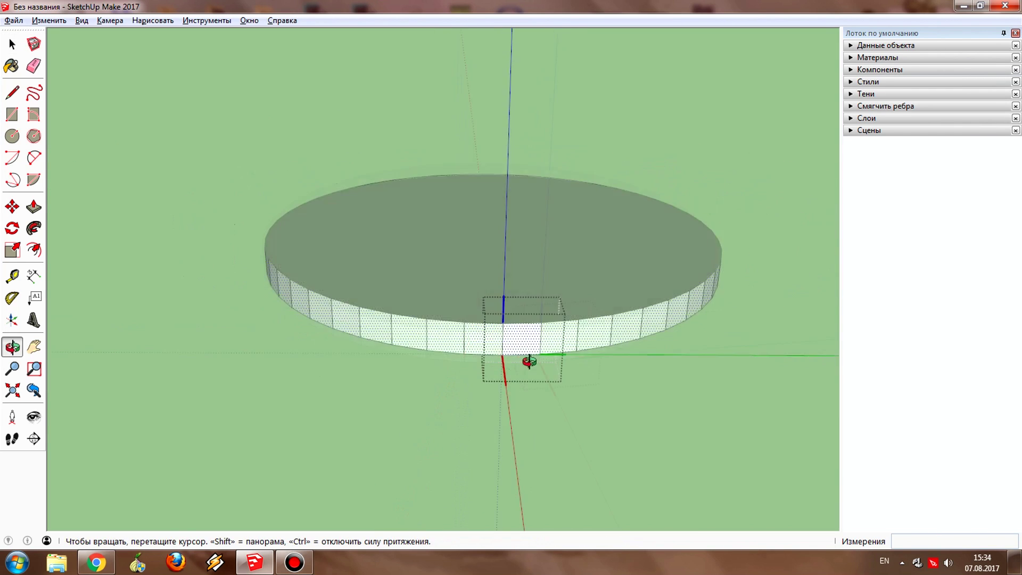
scroll(570, 342, up, 3)
scroll(454, 379, up, 3)
mouse_move(454, 378)
middle_down()
mouse_move(482, 361)
mouse_move(485, 319)
middle_up()
scroll(481, 360, up, 3)
scroll(455, 352, up, 1)
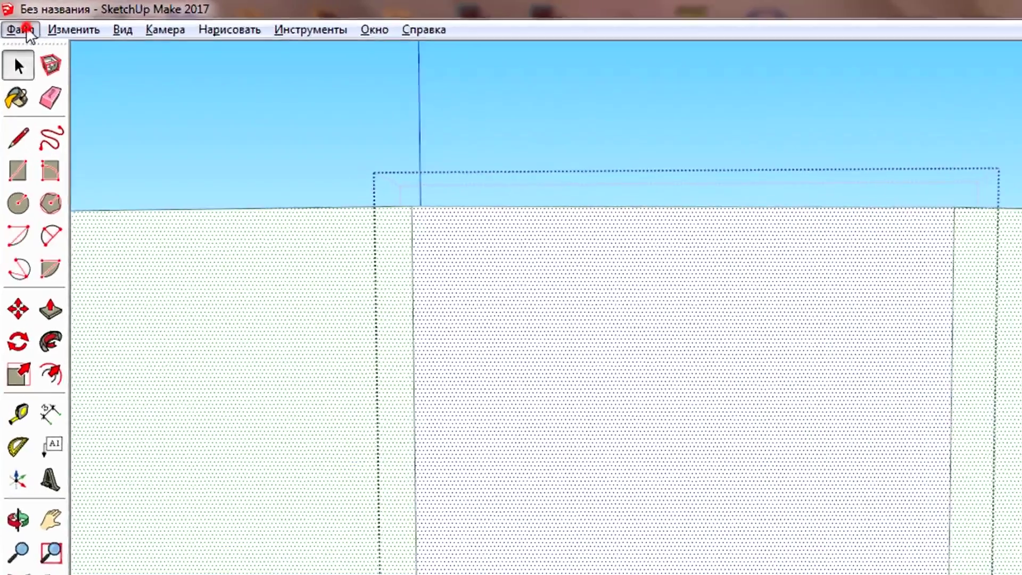
Import the Орнамент image as a texture and stretch it across one rim tile.
click(13, 21)
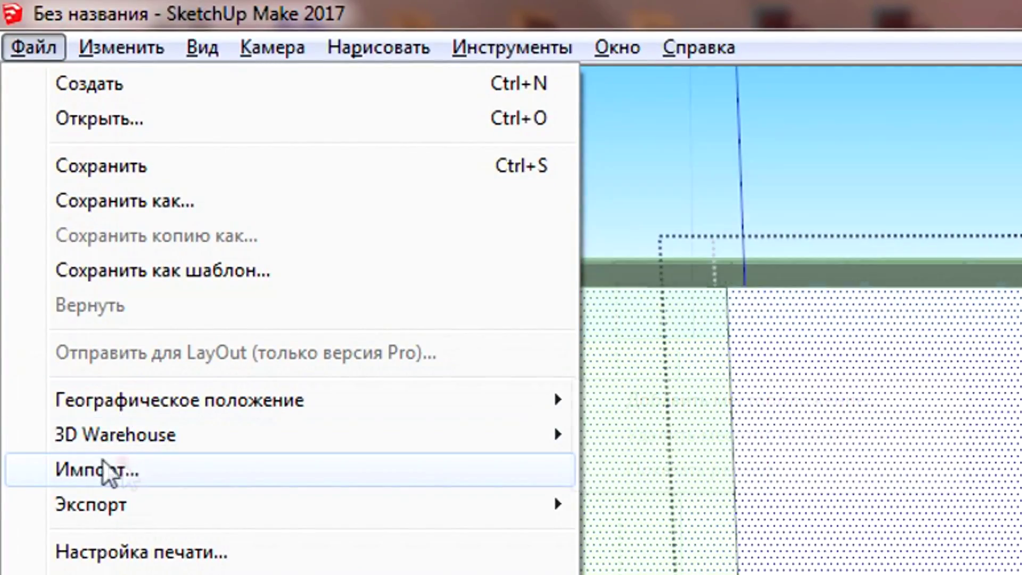
click(117, 471)
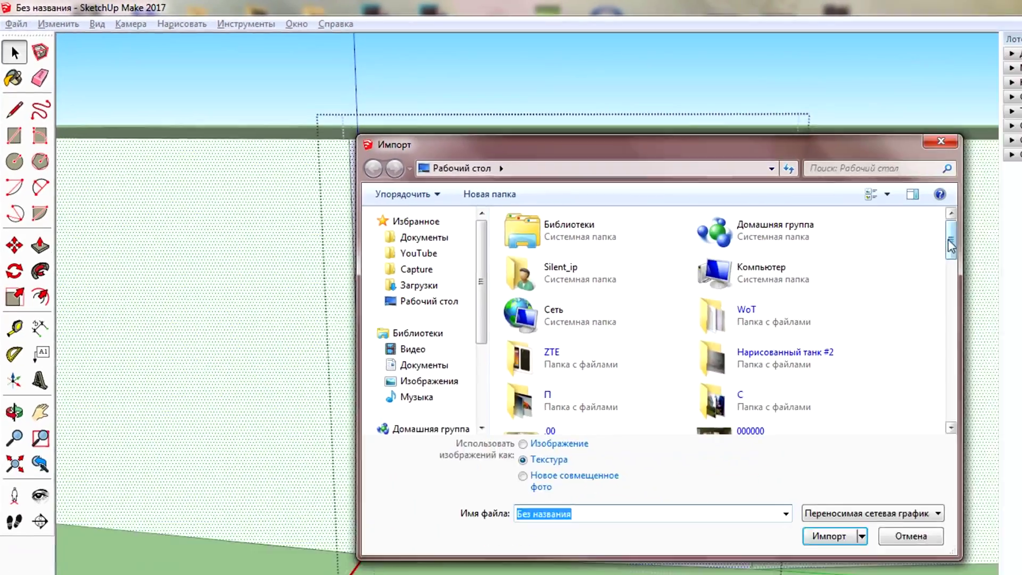
scroll(665, 282, down, 5)
scroll(665, 282, down, 2)
scroll(665, 282, up, 1)
click(666, 282)
click(692, 451)
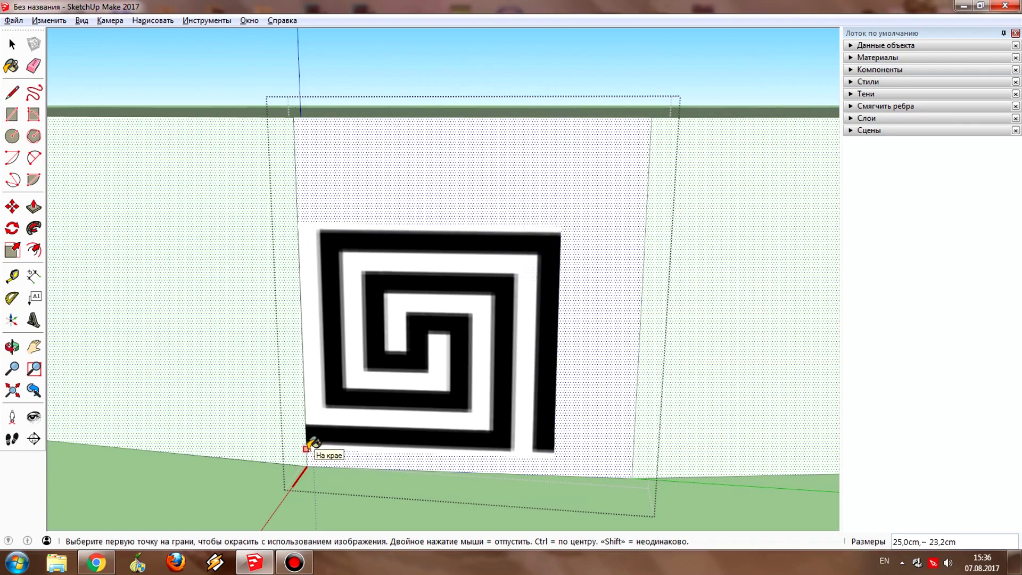
click(306, 448)
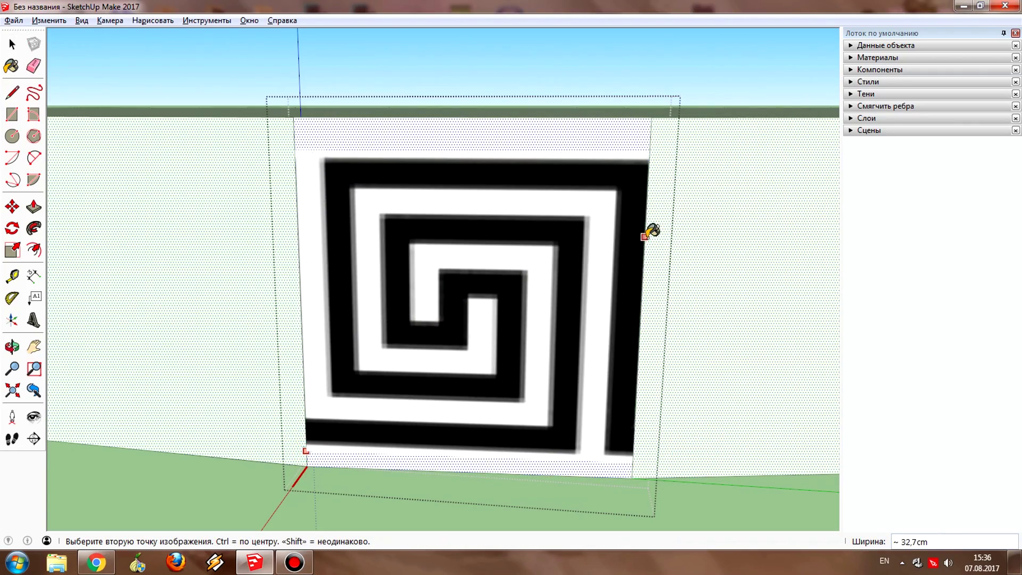
click(645, 236)
right_click(514, 184)
click(756, 422)
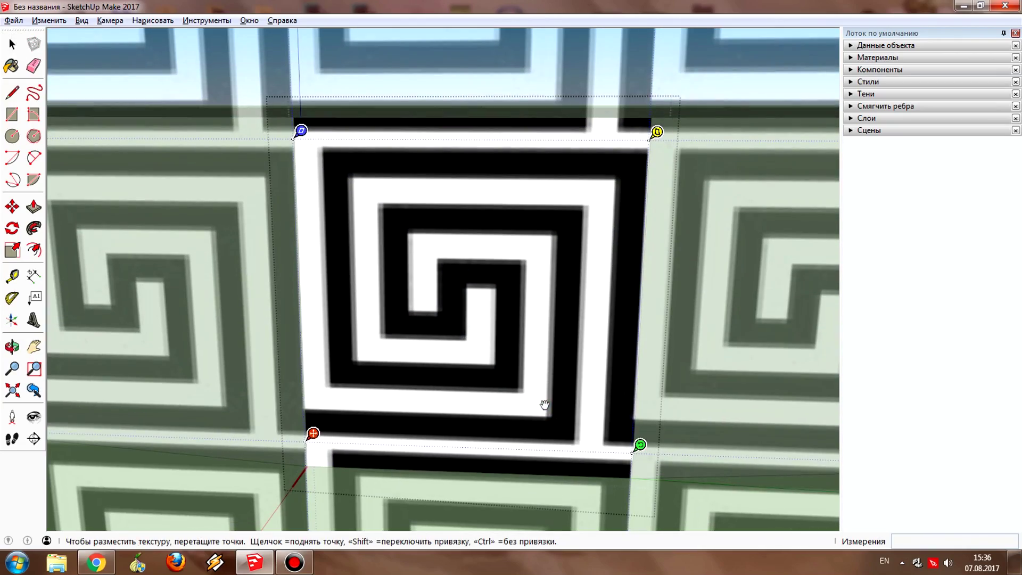
Draw a line from the ornament's outer corner to the next spiral corner on the tile.
key(Return)
middle_drag(479, 393, 480, 347)
scroll(640, 400, up, 5)
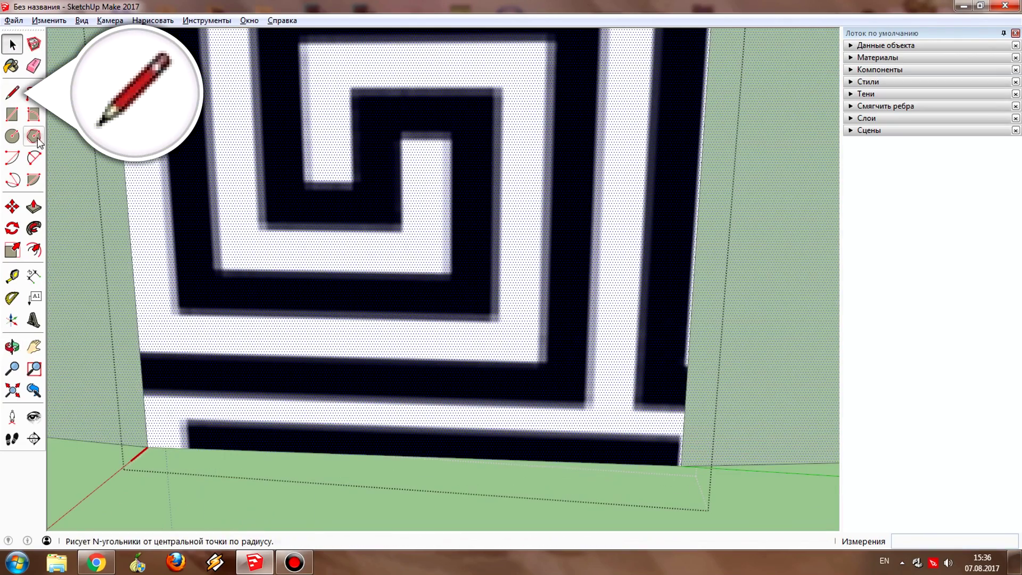
click(683, 411)
scroll(683, 411, up, 2)
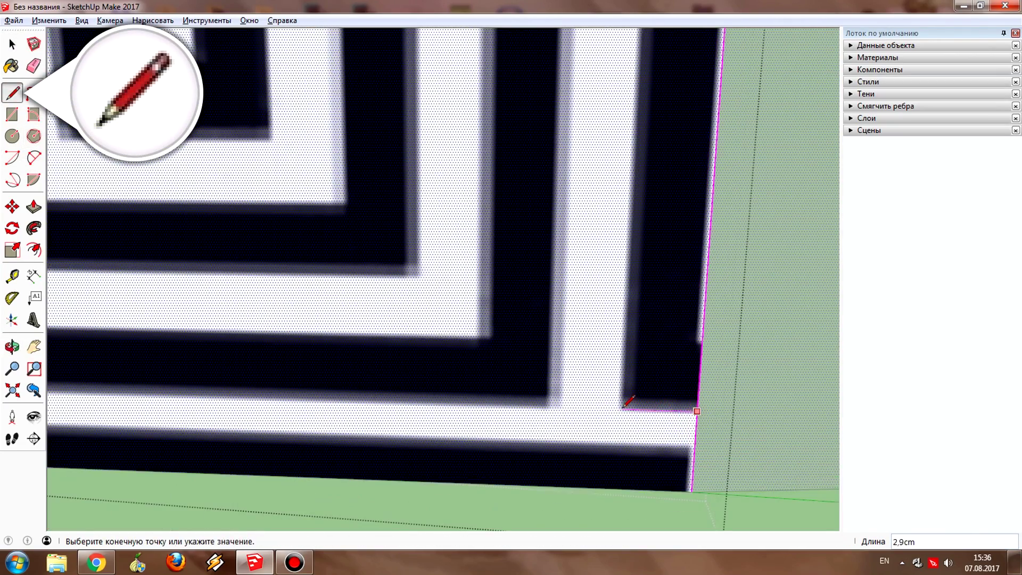
scroll(639, 240, down, 3)
shift+middle_drag(373, 266, 577, 272)
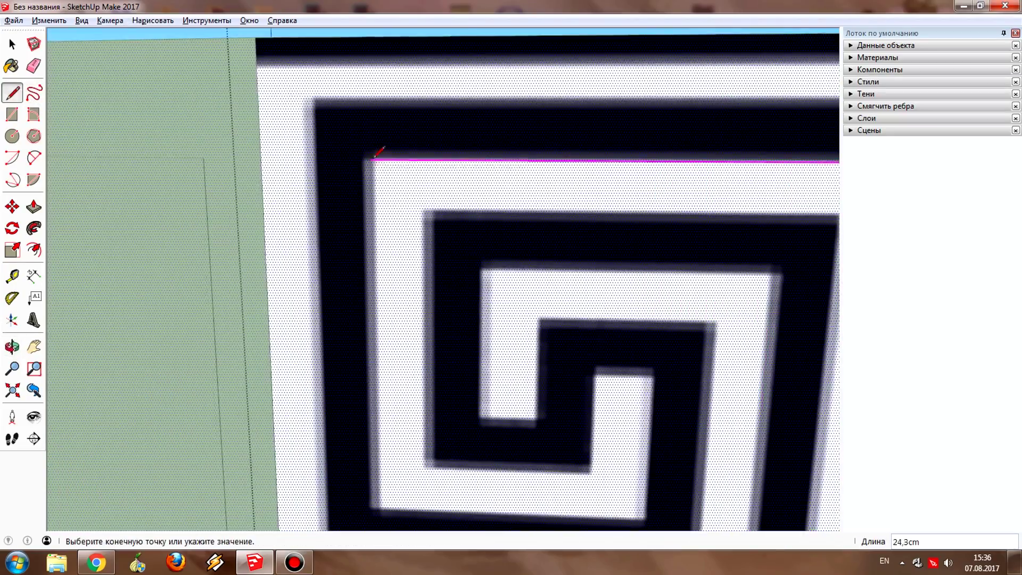
scroll(415, 359, up, 3)
click(418, 360)
scroll(645, 365, down, 2)
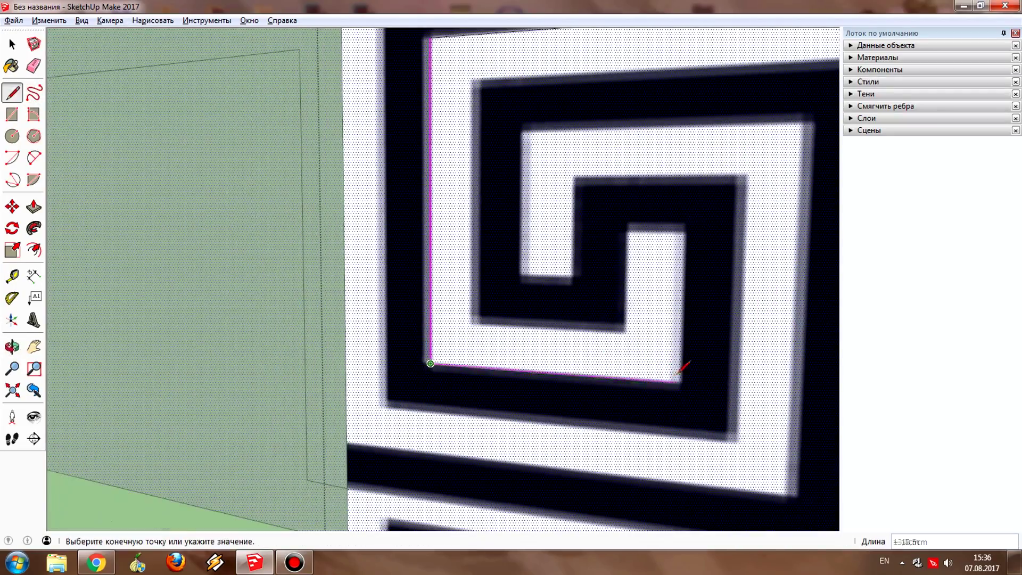
middle_drag(684, 376, 559, 322)
scroll(522, 284, up, 3)
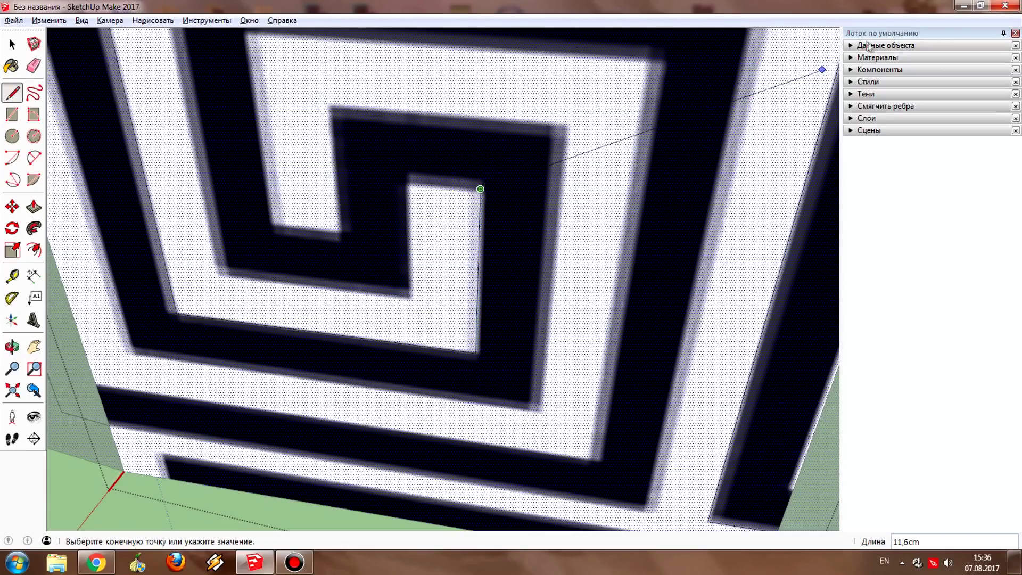
Set the Орнамент material's opacity to 27.
click(877, 58)
click(907, 121)
drag(939, 319, 875, 319)
Continue tracing spiral edges with the Line tool, cancelling the unfinished line.
mouse_move(532, 171)
middle_down()
mouse_move(549, 141)
mouse_move(560, 322)
middle_up()
click(16, 94)
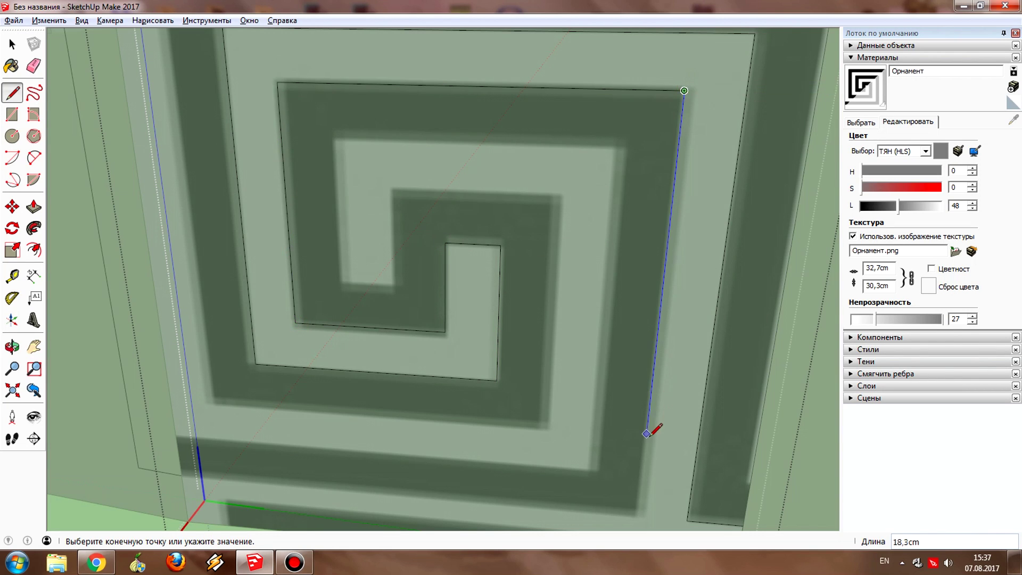
middle_drag(654, 429, 648, 434)
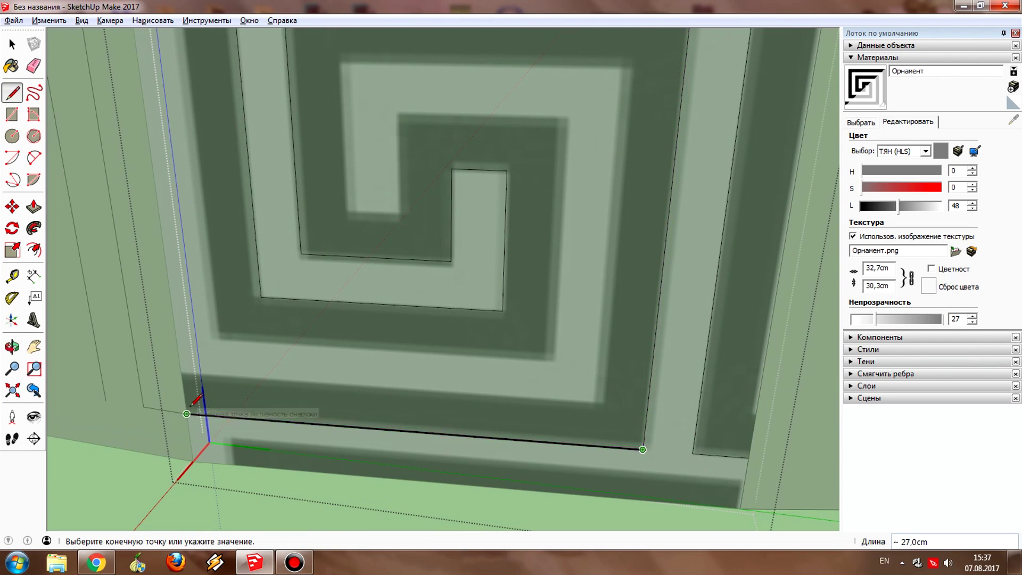
key(Escape)
middle_drag(195, 400, 3, 75)
middle_drag(648, 484, 634, 138)
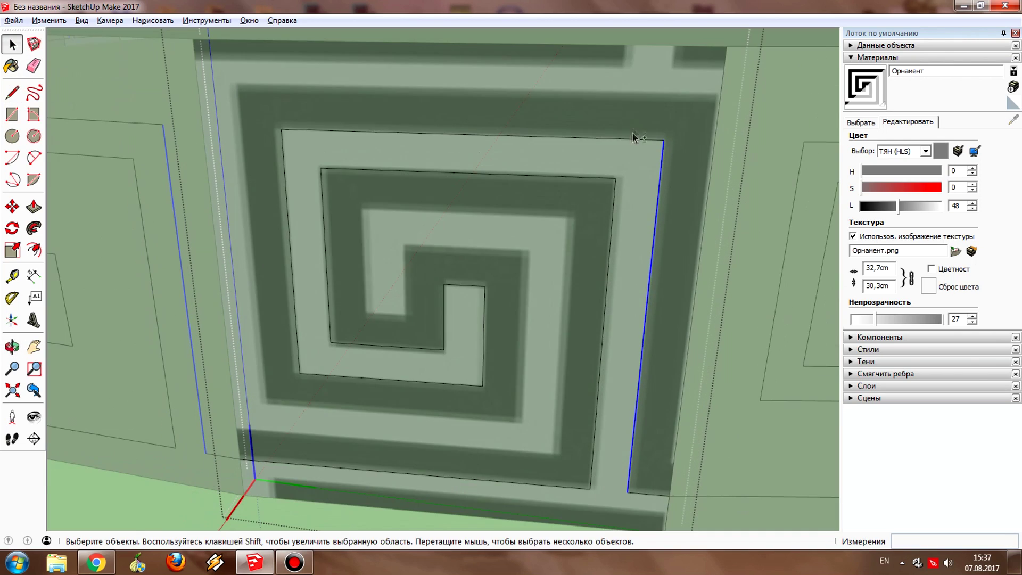
Select the traced spiral edges and offset them into a band.
shift+click(446, 319)
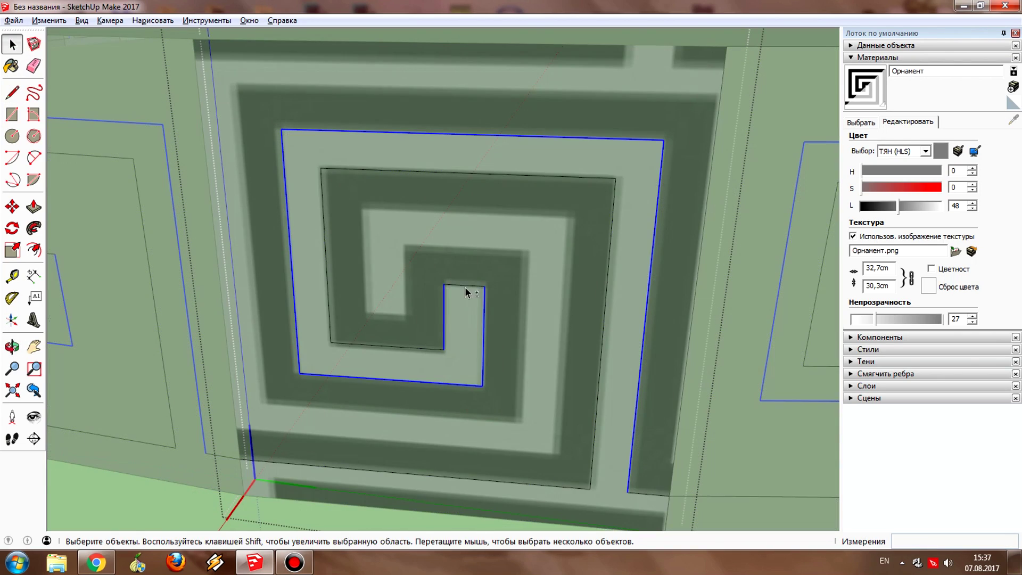
shift+click(329, 301)
shift+click(472, 174)
shift+click(562, 487)
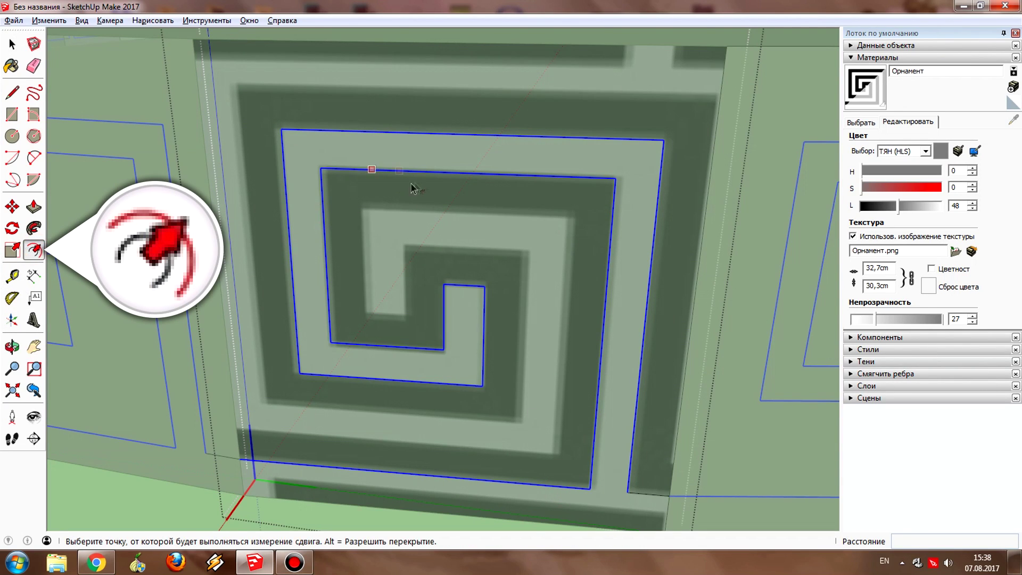
click(465, 180)
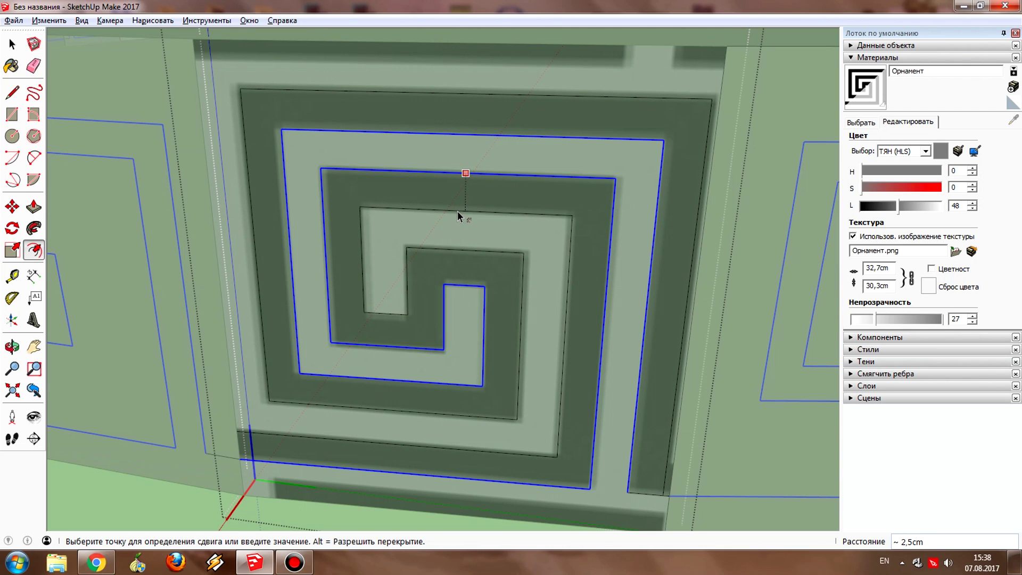
click(457, 210)
Select all the geometry on the ornament panel.
middle_drag(458, 210, 346, 400)
key(space)
key(ctrl+a)
scroll(345, 399, down, 3)
scroll(616, 296, up, 5)
middle_drag(616, 297, 535, 292)
scroll(489, 141, up, 2)
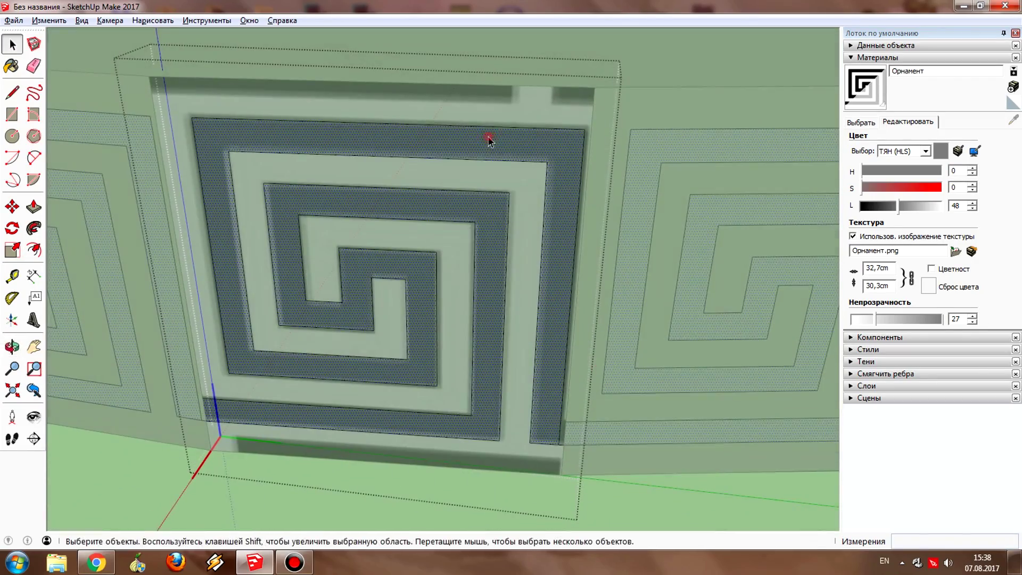
Scale the spiral slightly along the red axis.
key(s)
middle_drag(489, 141, 600, 313)
scroll(599, 312, up, 2)
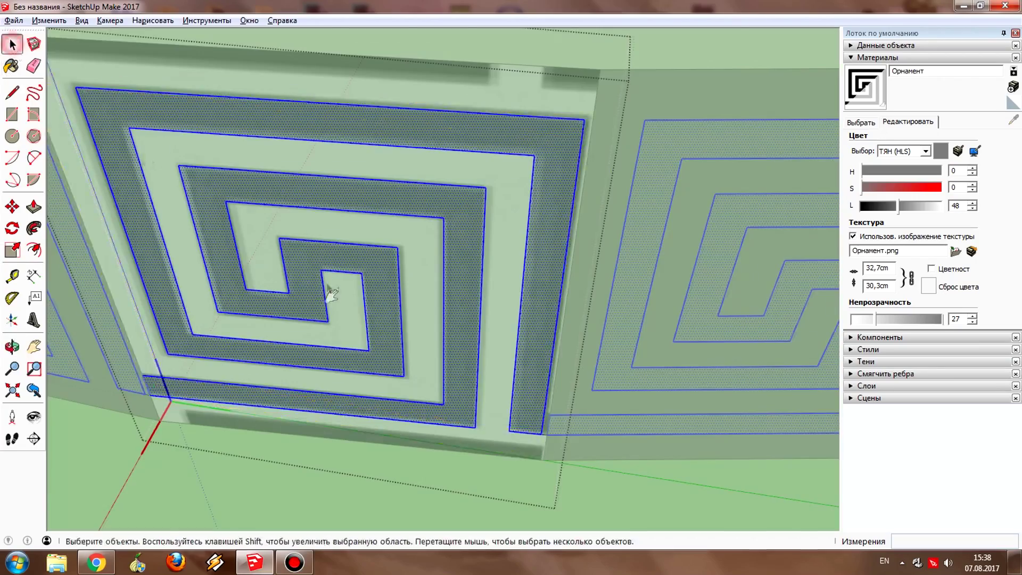
click(12, 44)
middle_drag(64, 213, 119, 336)
click(226, 409)
key(s)
drag(649, 292, 711, 63)
click(13, 44)
Push/Pull the spiral band out from the tile to exactly 2,0 cm.
middle_drag(506, 383, 538, 231)
click(33, 206)
drag(465, 210, 433, 227)
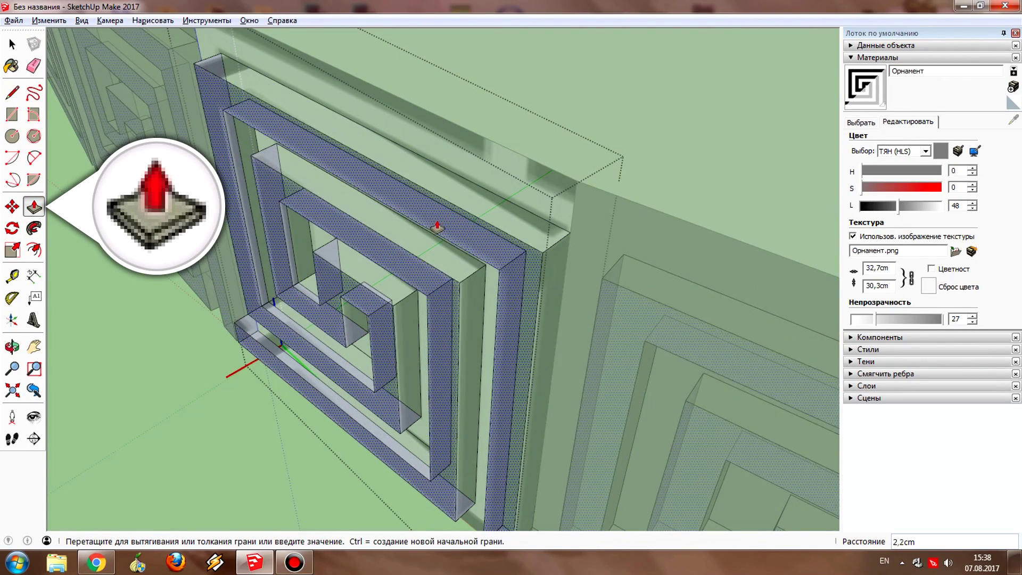
drag(434, 228, 443, 224)
text(2)
key(Return)
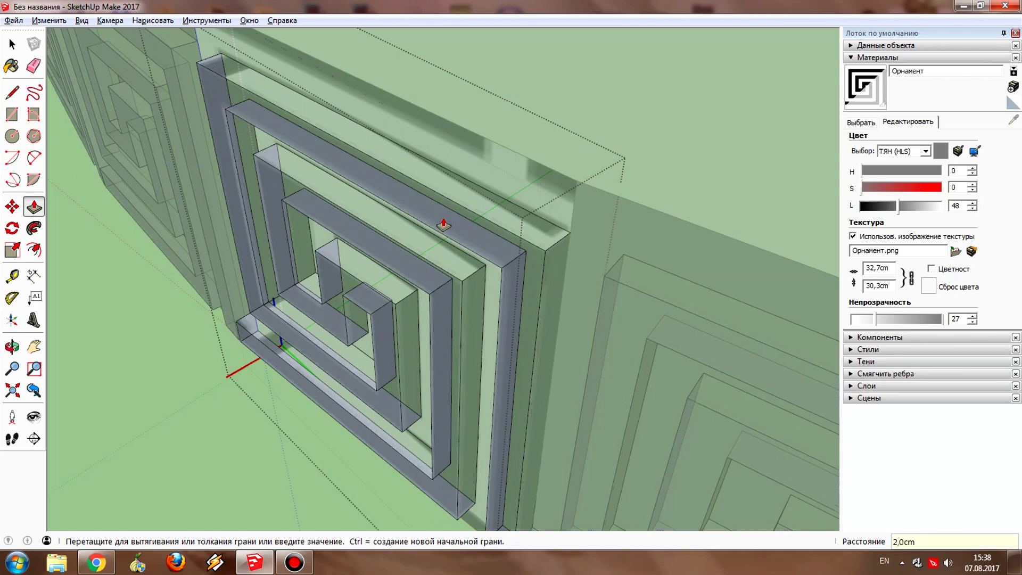
middle_drag(414, 246, 467, 200)
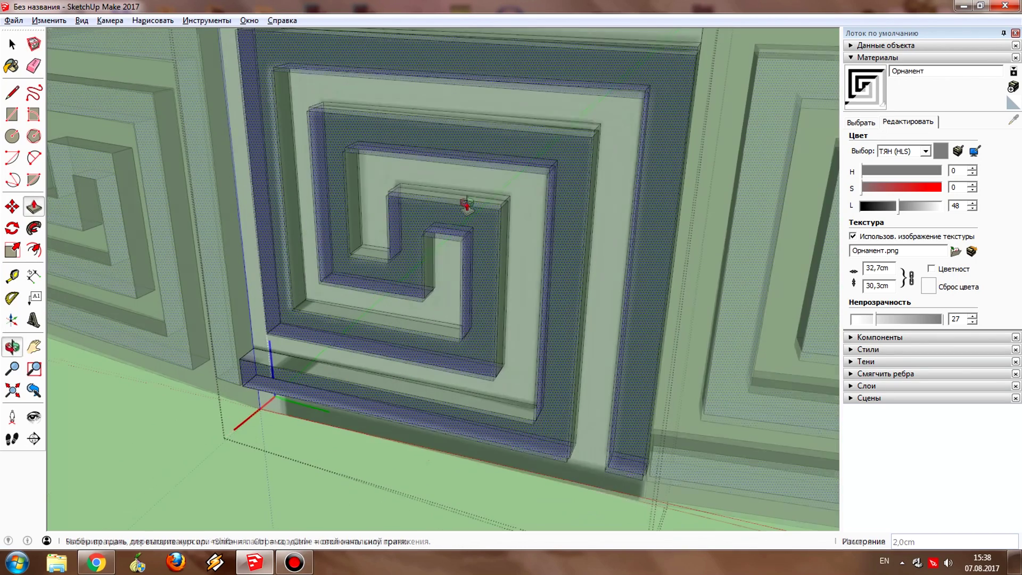
click(860, 122)
Paint the tile with Color_A02 and edit it to hue 69, lightness 77.
click(963, 313)
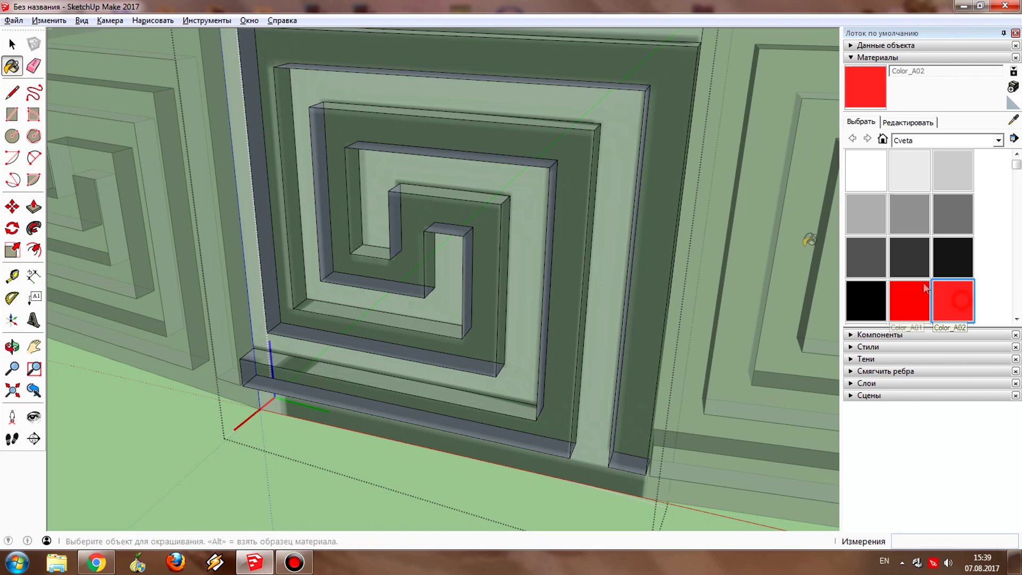
click(657, 193)
middle_drag(511, 171, 452, 213)
scroll(451, 212, down, 5)
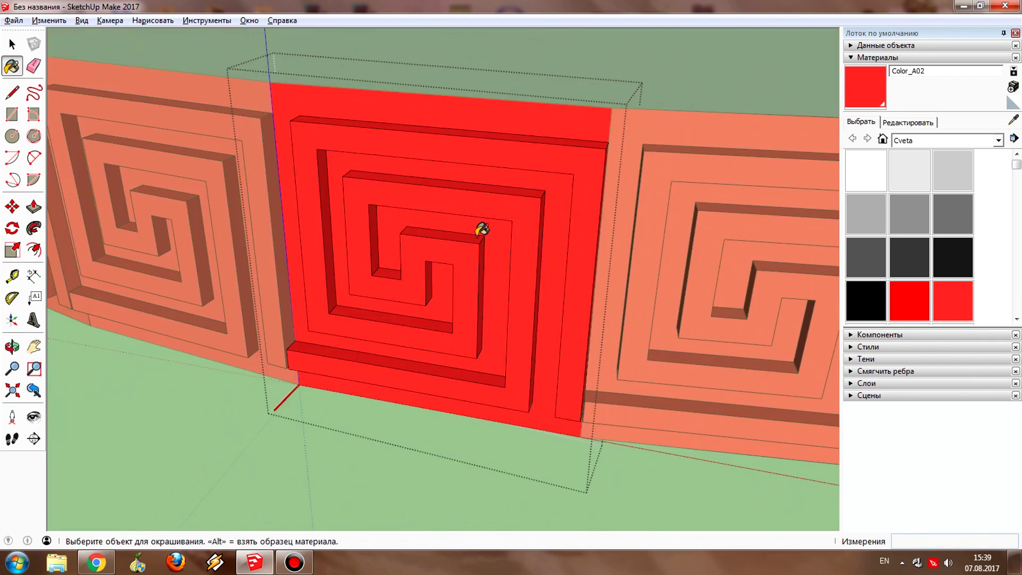
click(912, 124)
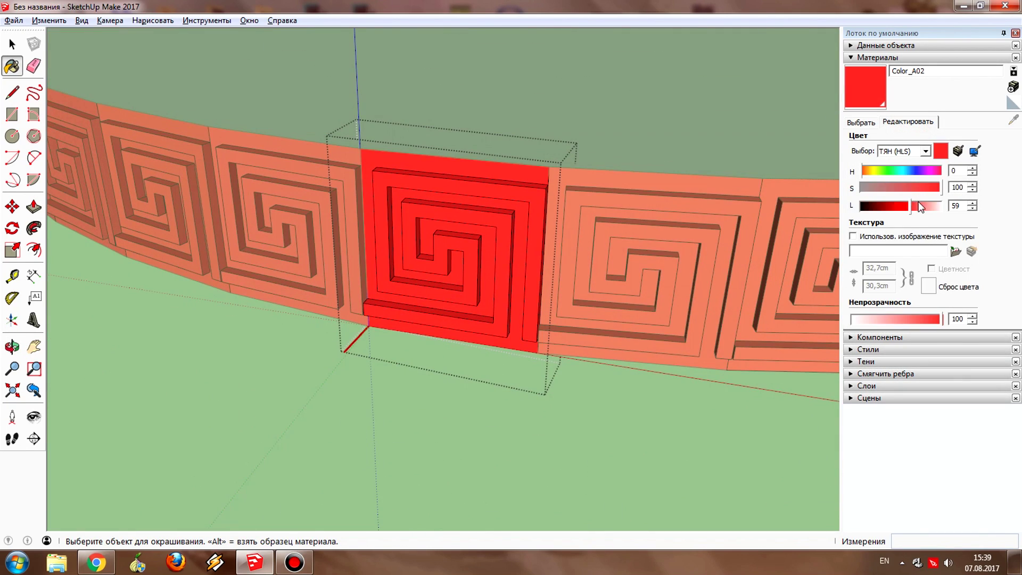
click(920, 205)
click(877, 171)
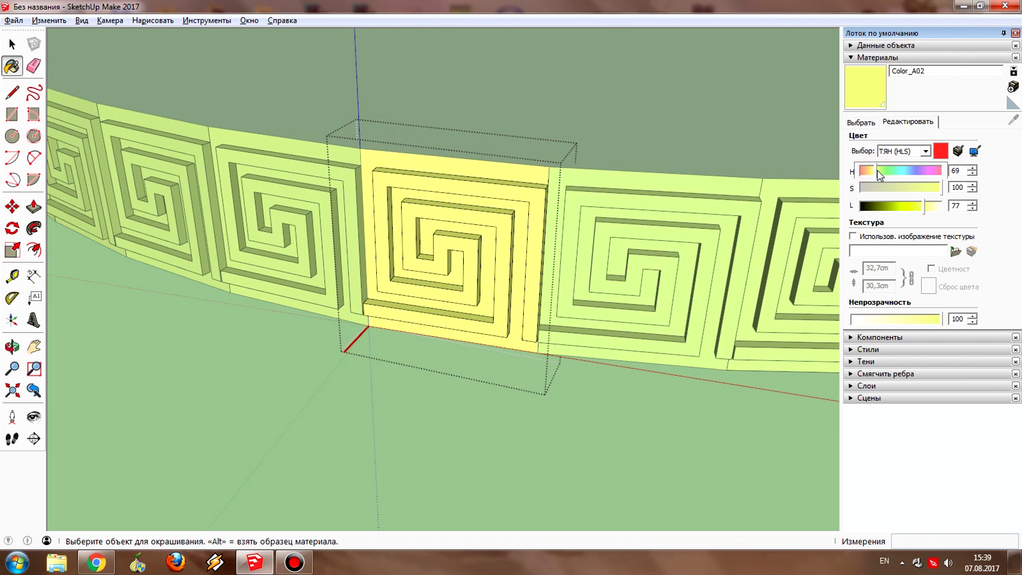
Exit the tile component and accept the updated component axes with Да.
click(12, 44)
click(375, 464)
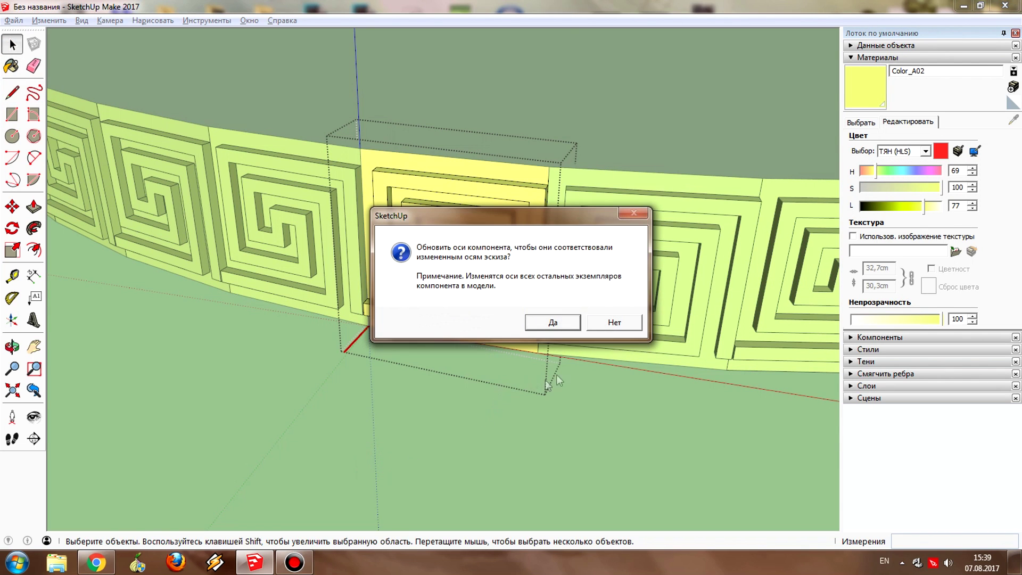
click(553, 322)
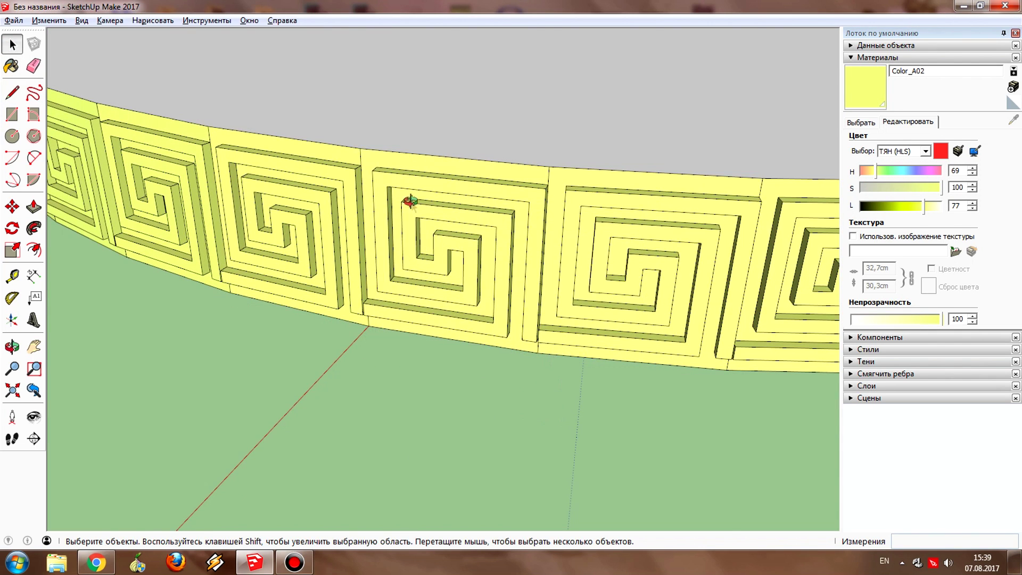
scroll(410, 201, down, 3)
scroll(486, 218, down, 3)
Orbit and zoom over the ornamented cylinder to a neighbouring meander panel.
mouse_move(486, 219)
middle_down()
mouse_move(495, 288)
mouse_move(698, 244)
mouse_move(616, 275)
middle_up()
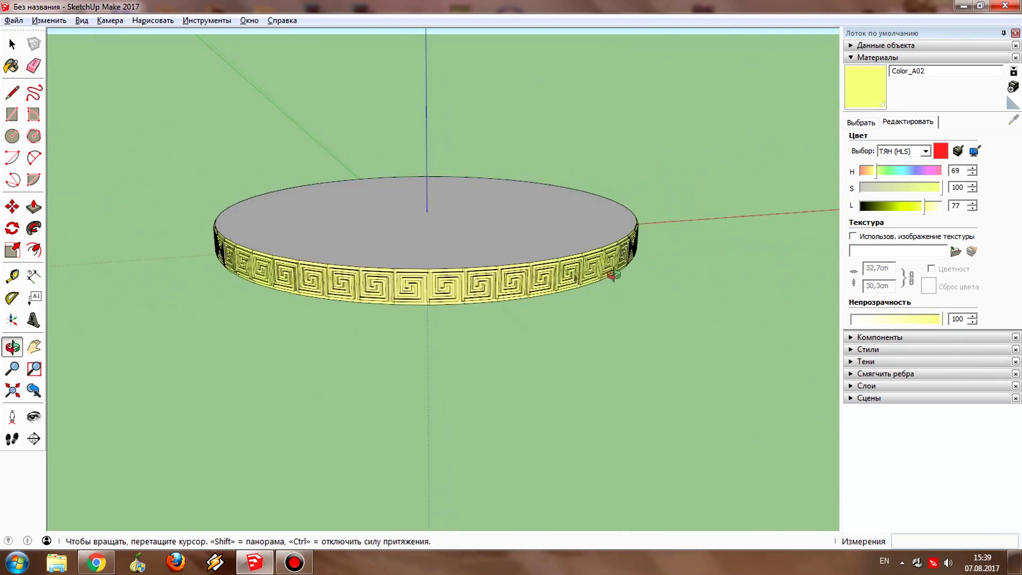
scroll(520, 287, up, 2)
scroll(434, 304, up, 3)
scroll(529, 319, up, 3)
scroll(437, 332, up, 3)
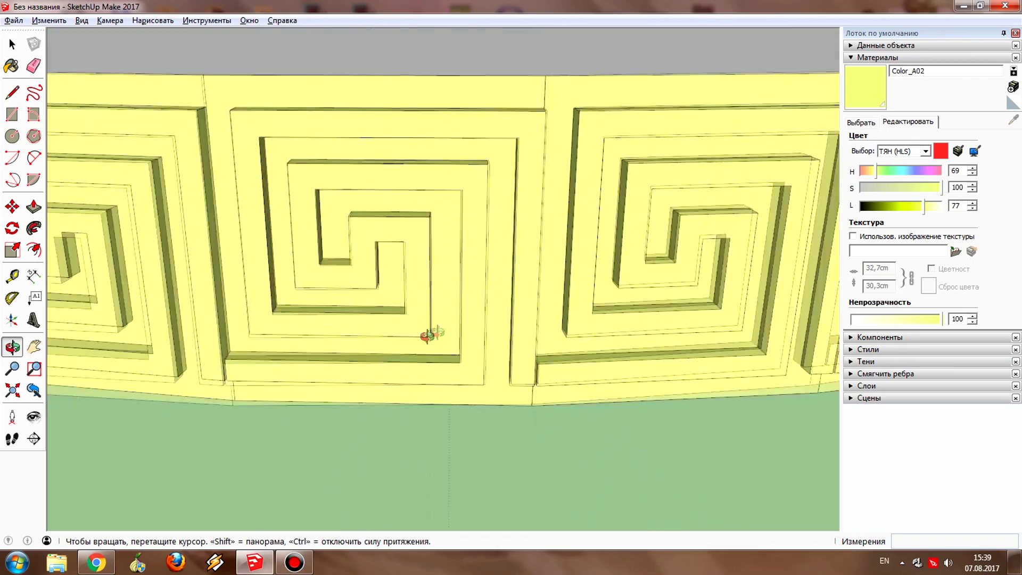
scroll(426, 351, down, 3)
middle_drag(420, 369, 590, 376)
scroll(533, 351, up, 3)
scroll(495, 319, up, 2)
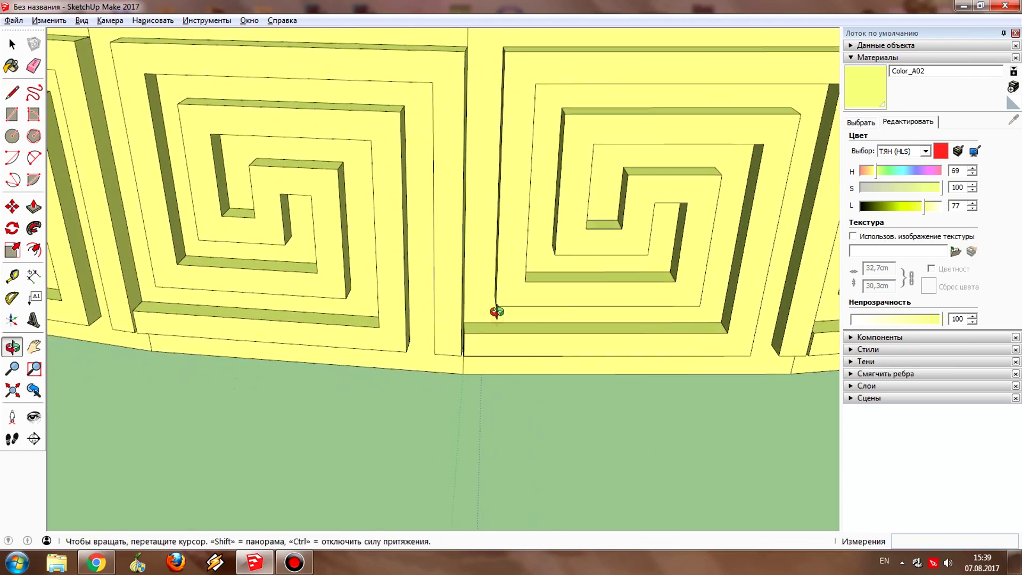
scroll(444, 342, down, 2)
key(space)
scroll(413, 358, up, 5)
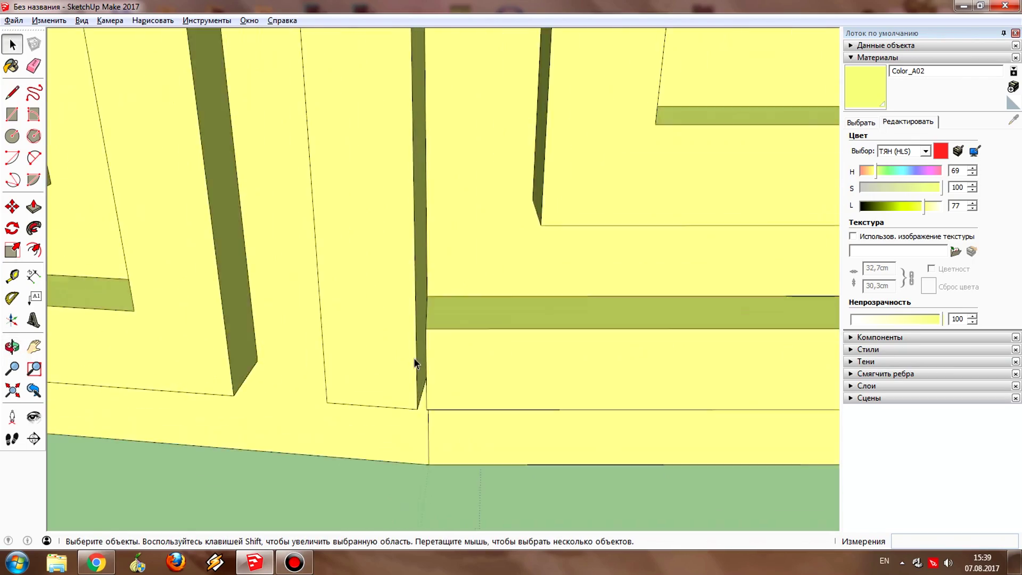
scroll(413, 358, up, 2)
Open the meander tile and add a Protractor angle guide on its seam edge.
double_click(411, 357)
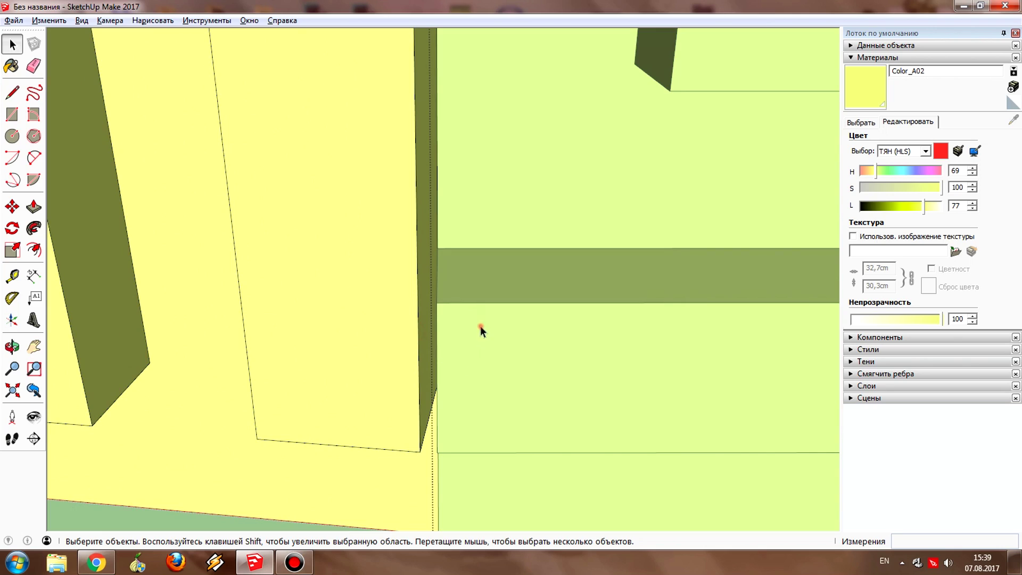
scroll(484, 330, down, 2)
scroll(492, 334, up, 1)
click(494, 334)
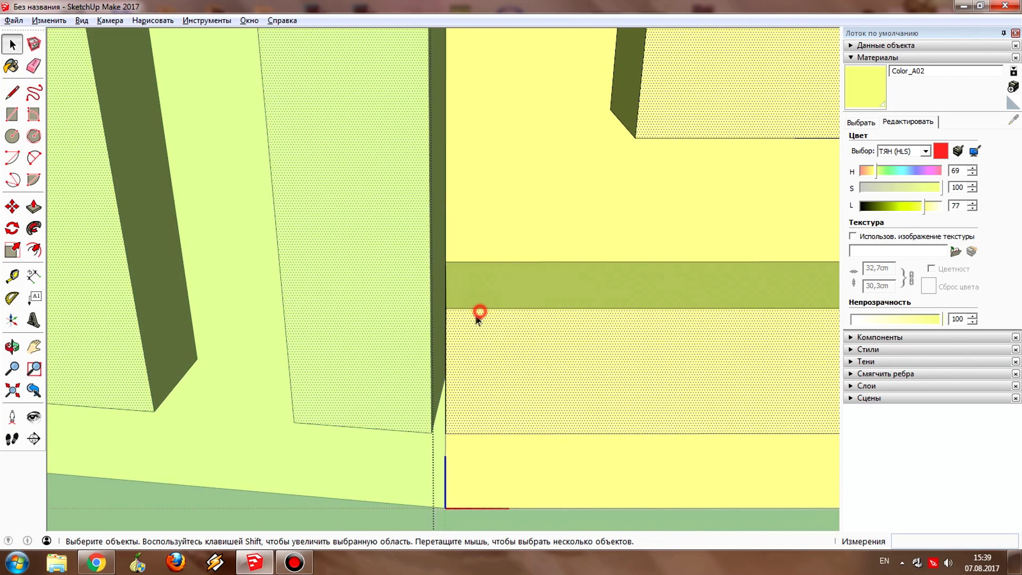
middle_drag(479, 314, 474, 356)
click(468, 352)
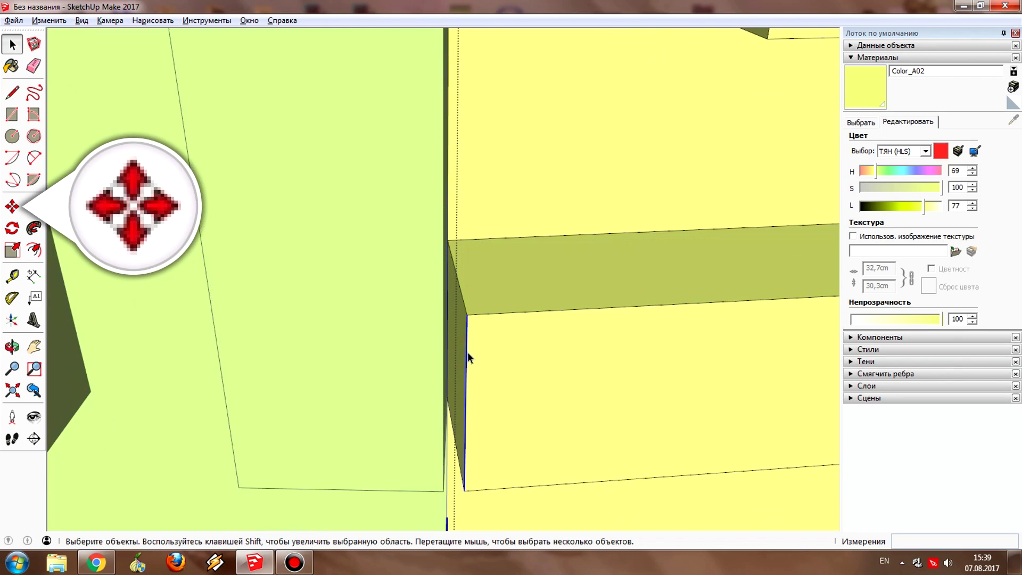
click(12, 298)
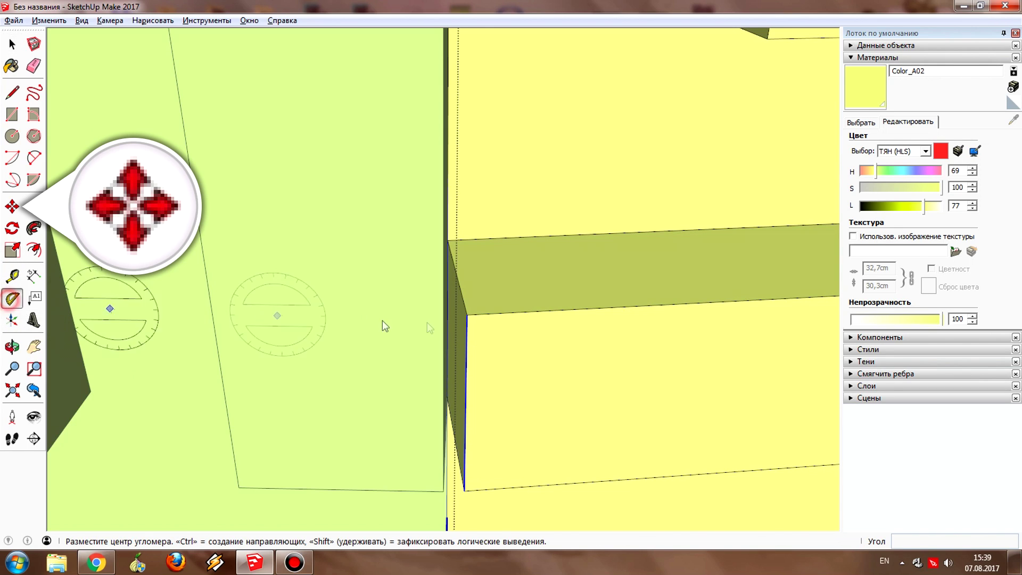
click(486, 314)
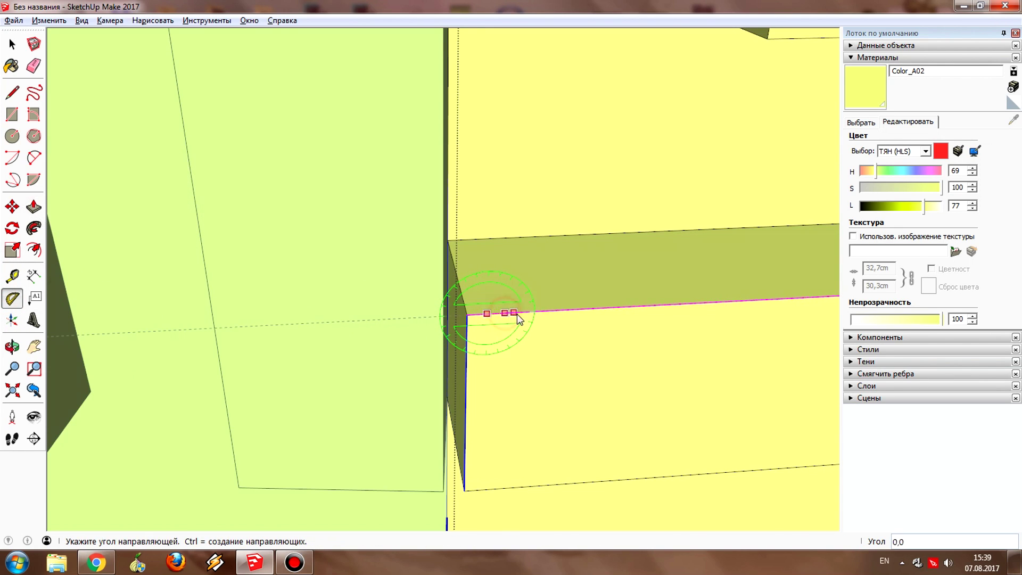
Try moving the tile's bottom corner vertex with Move, then cancel the move.
click(8, 212)
scroll(421, 372, up, 2)
scroll(393, 376, up, 2)
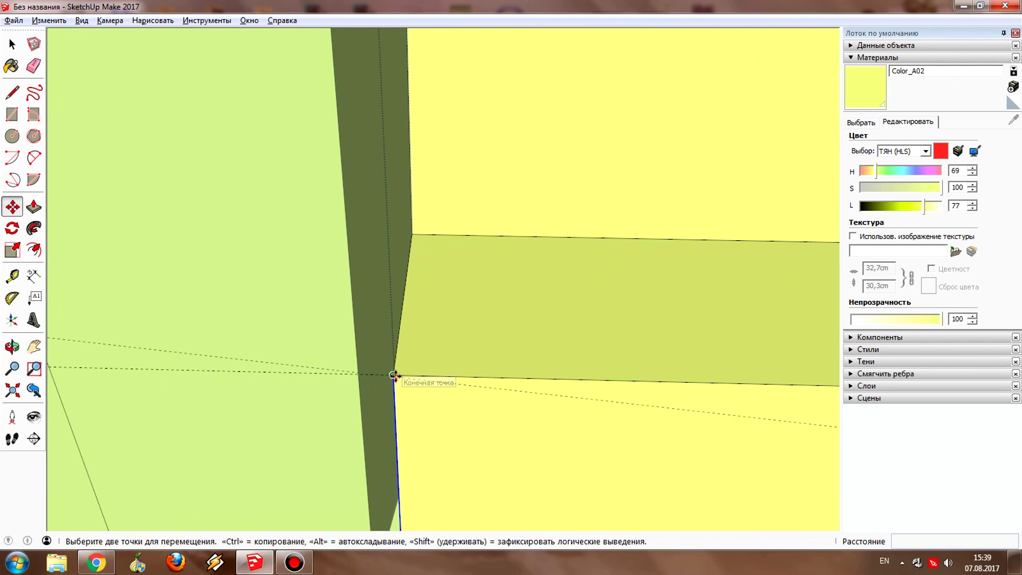
click(393, 376)
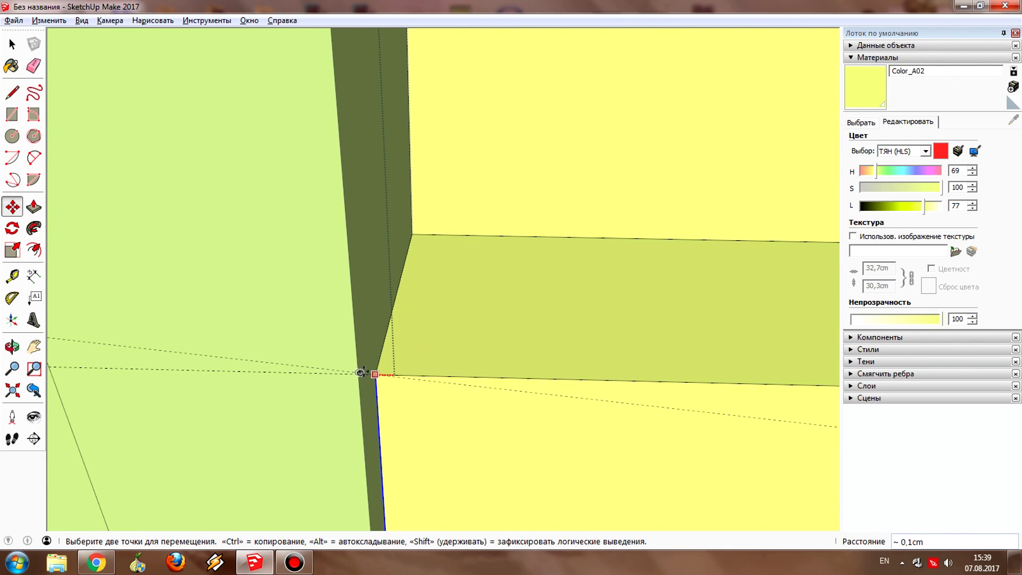
mouse_move(354, 365)
middle_down()
mouse_move(714, 335)
mouse_move(554, 335)
mouse_move(503, 352)
middle_up()
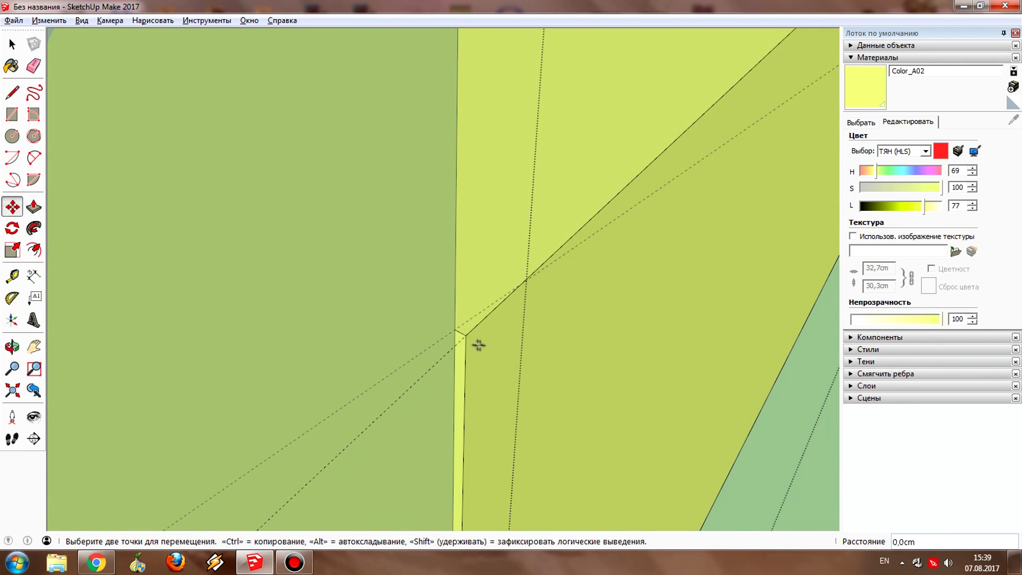
click(456, 330)
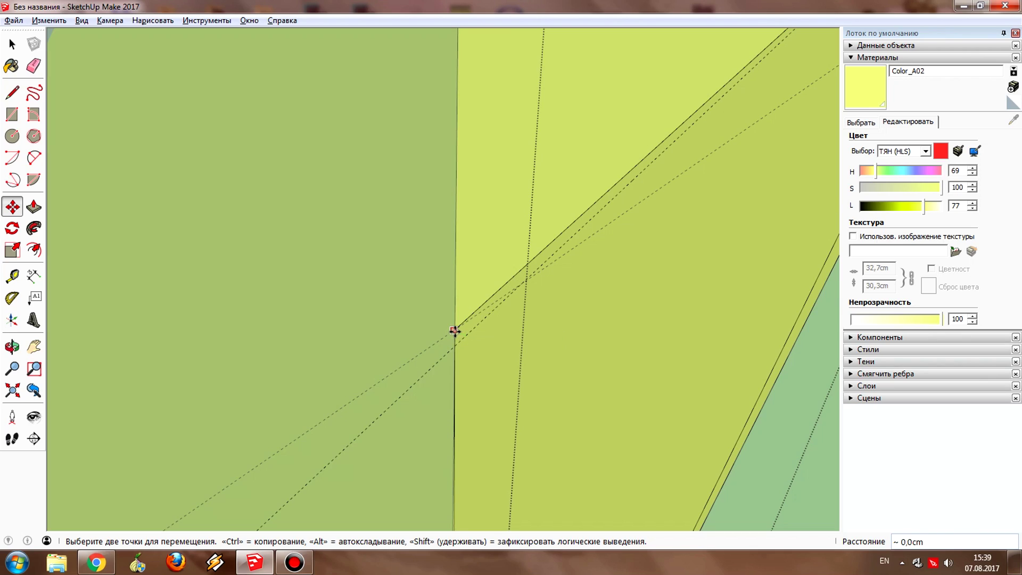
click(455, 330)
mouse_move(525, 429)
middle_down()
mouse_move(510, 455)
mouse_move(520, 298)
middle_up()
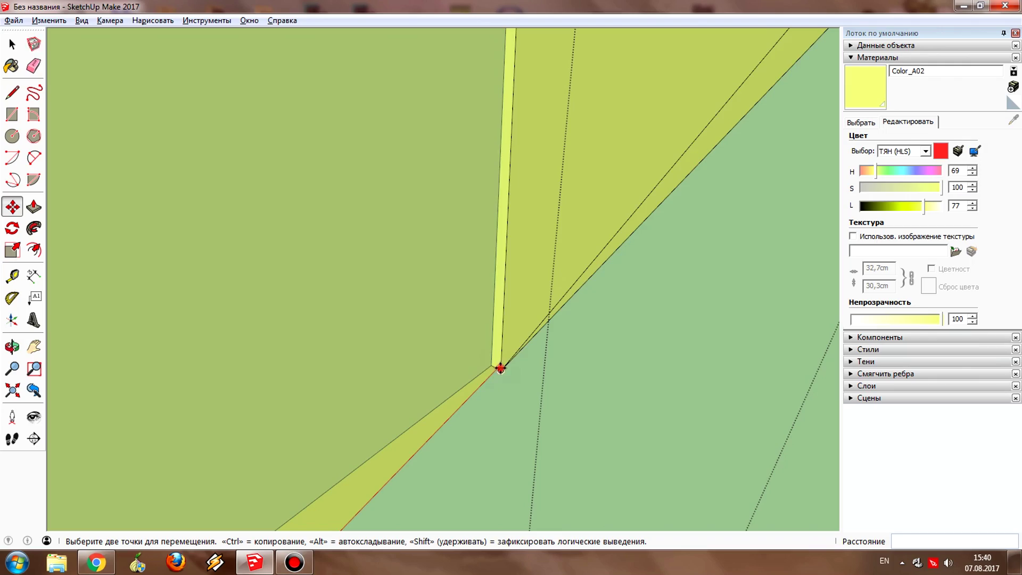
click(500, 367)
scroll(490, 365, down, 5)
mouse_move(397, 212)
middle_down()
mouse_move(319, 273)
mouse_move(571, 345)
middle_up()
key(space)
scroll(715, 300, down, 3)
click(878, 57)
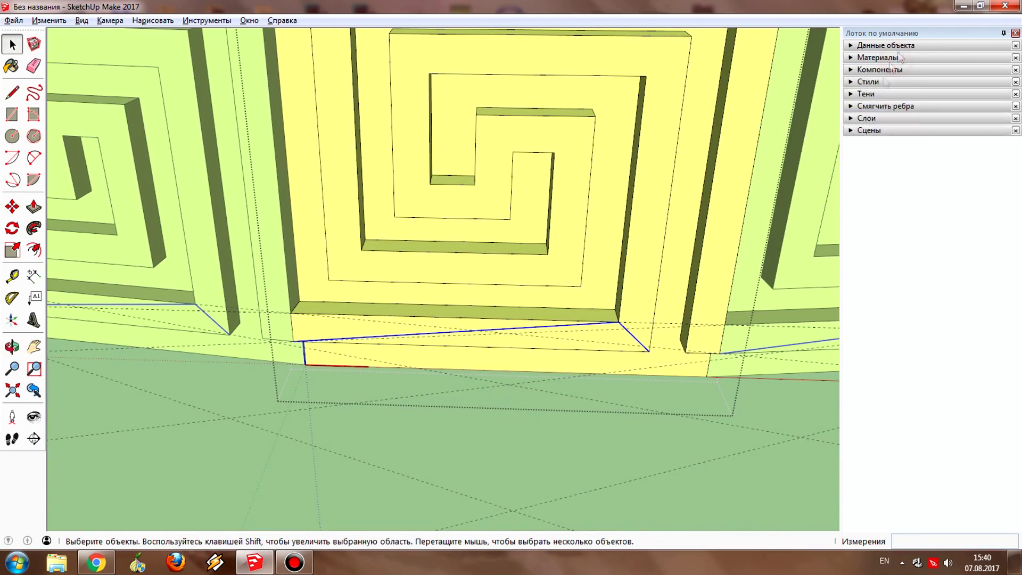
Soften the tile's edges to 88,6° and hide the stray diagonal edge with Скрыть.
click(885, 105)
click(541, 330)
triple_click(632, 338)
drag(914, 150, 917, 150)
scroll(634, 338, up, 5)
right_click(637, 339)
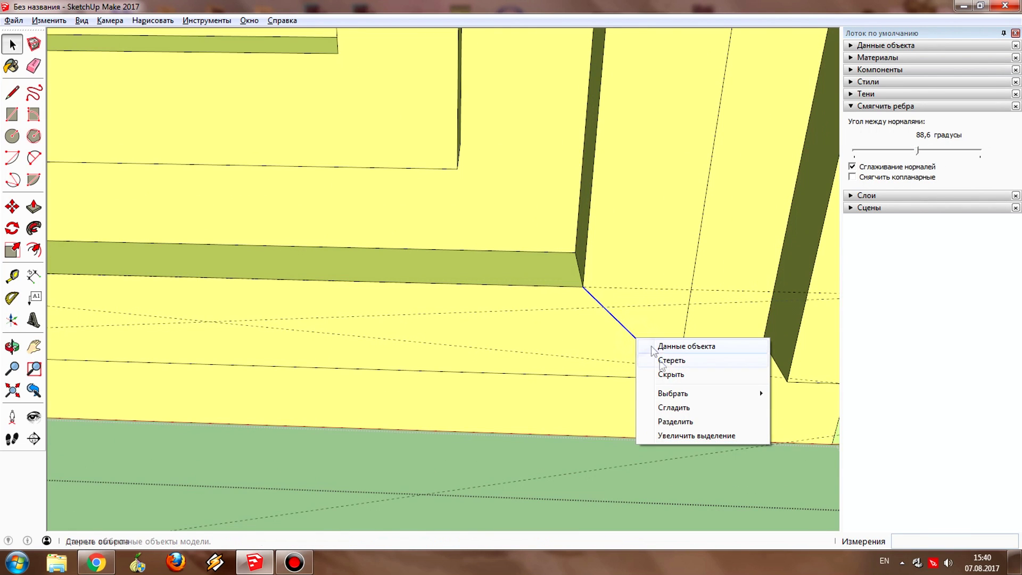
click(674, 374)
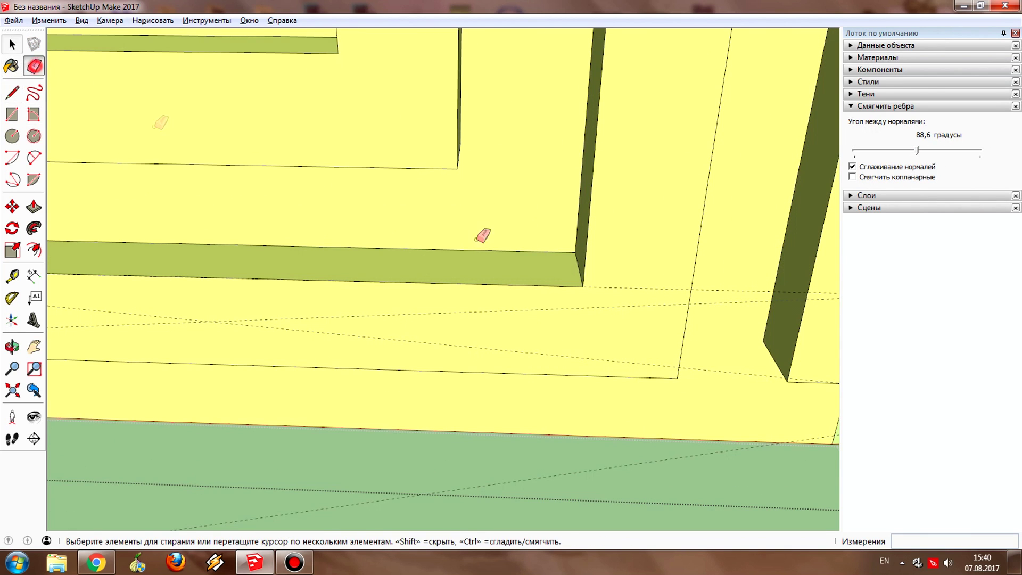
Orbit and zoom out to view the whole ring of spiral tiles from above.
scroll(582, 298, down, 3)
scroll(488, 290, down, 3)
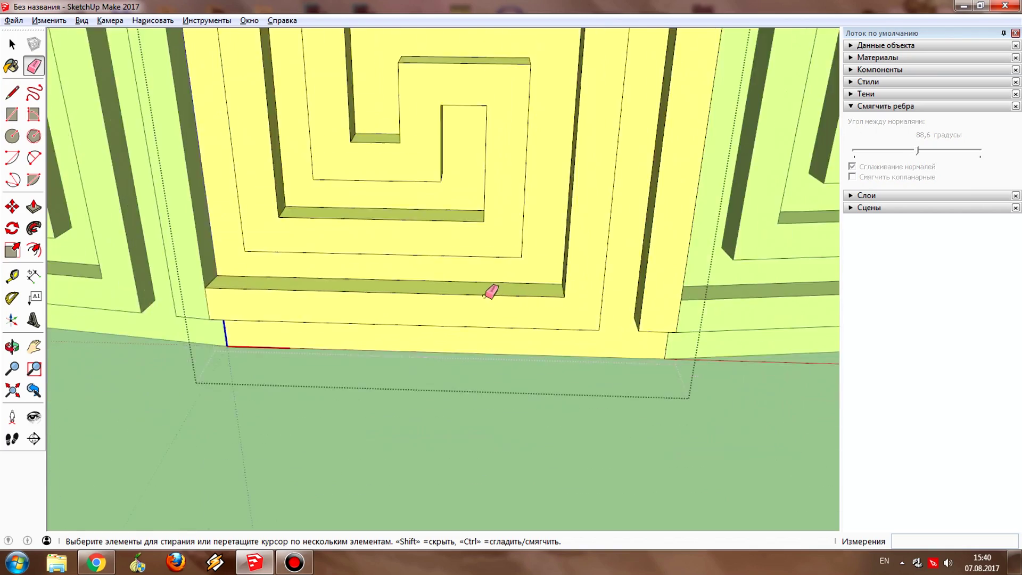
scroll(372, 228, down, 3)
middle_drag(372, 228, 441, 319)
key(space)
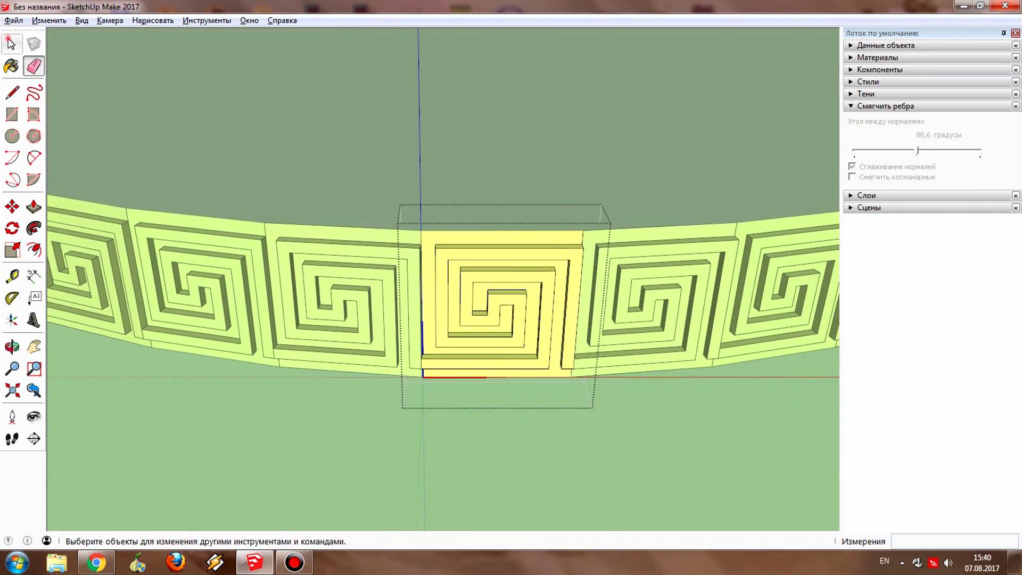
scroll(510, 141, down, 3)
scroll(507, 161, down, 2)
mouse_move(508, 165)
middle_down()
mouse_move(440, 266)
mouse_move(649, 244)
middle_up()
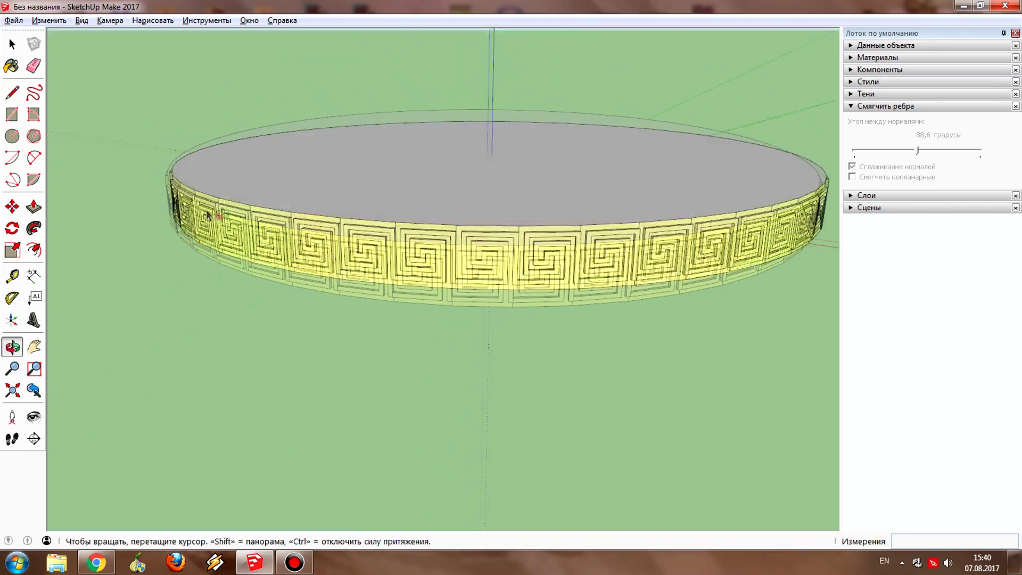
scroll(650, 244, up, 4)
scroll(627, 201, up, 2)
scroll(627, 200, down, 3)
scroll(413, 216, down, 2)
mouse_move(429, 228)
middle_down()
mouse_move(296, 234)
mouse_move(311, 233)
middle_up()
Enable shadows with Вид > Тени and view the ring's ground shadow from a lower angle.
click(80, 20)
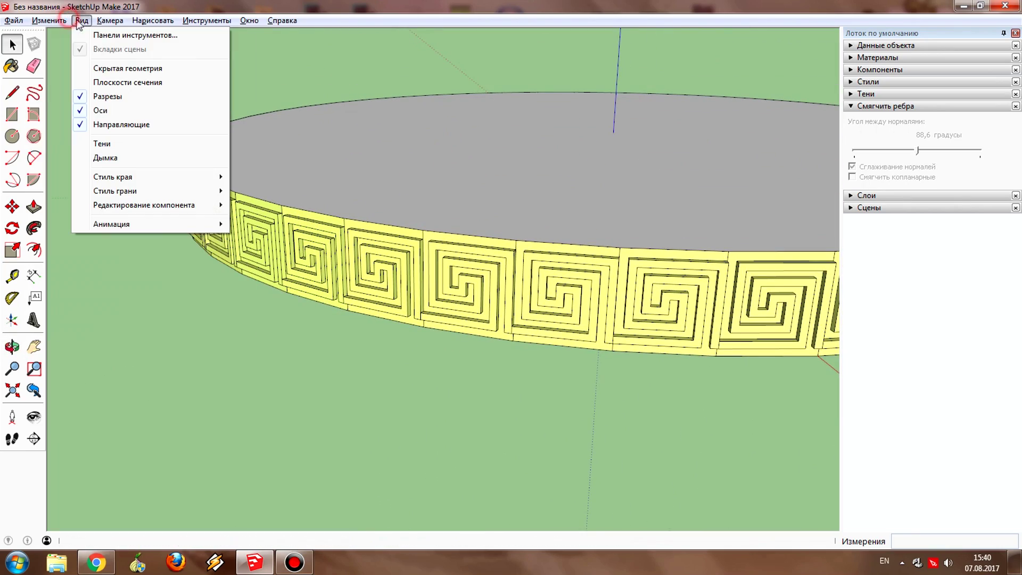
click(106, 153)
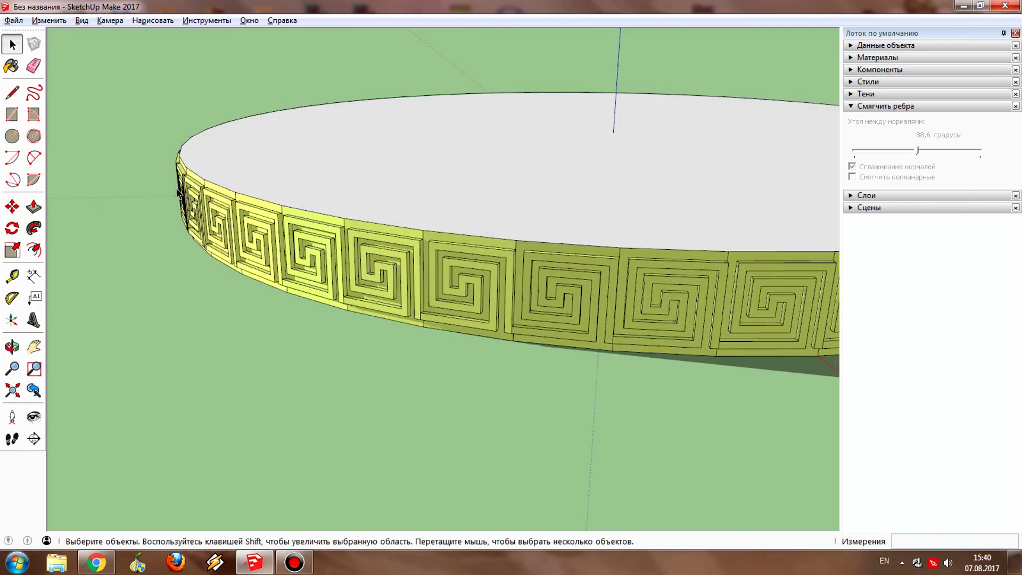
mouse_move(364, 205)
middle_down()
mouse_move(655, 215)
mouse_move(343, 180)
mouse_move(538, 187)
mouse_move(230, 208)
mouse_move(550, 235)
mouse_move(467, 247)
mouse_move(486, 269)
mouse_move(612, 213)
middle_up()
click(899, 106)
mouse_move(532, 213)
middle_down()
mouse_move(322, 272)
mouse_move(556, 284)
mouse_move(529, 313)
mouse_move(456, 289)
mouse_move(710, 289)
mouse_move(404, 297)
mouse_move(559, 299)
mouse_move(429, 298)
mouse_move(518, 306)
middle_up()
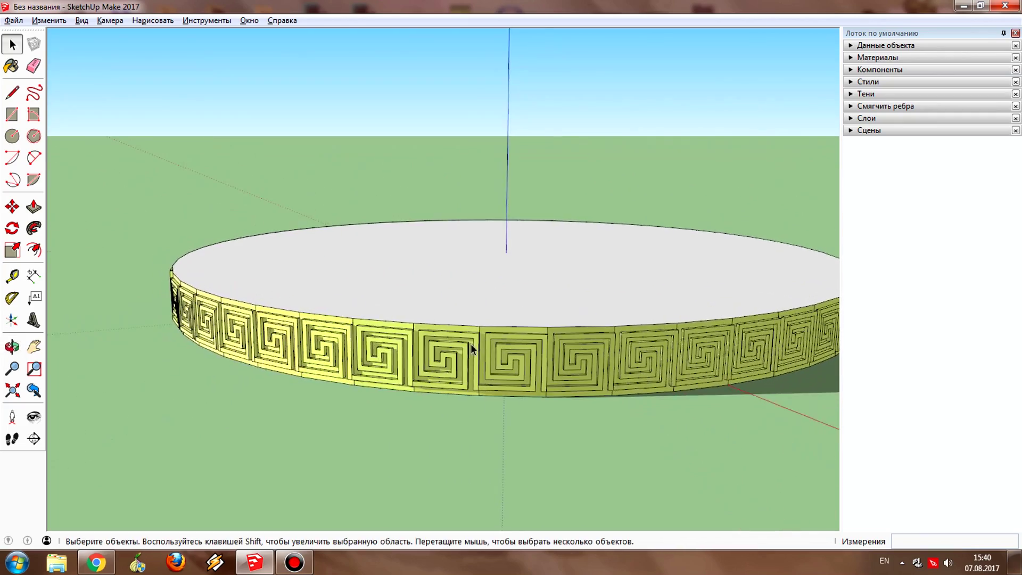
scroll(488, 366, up, 3)
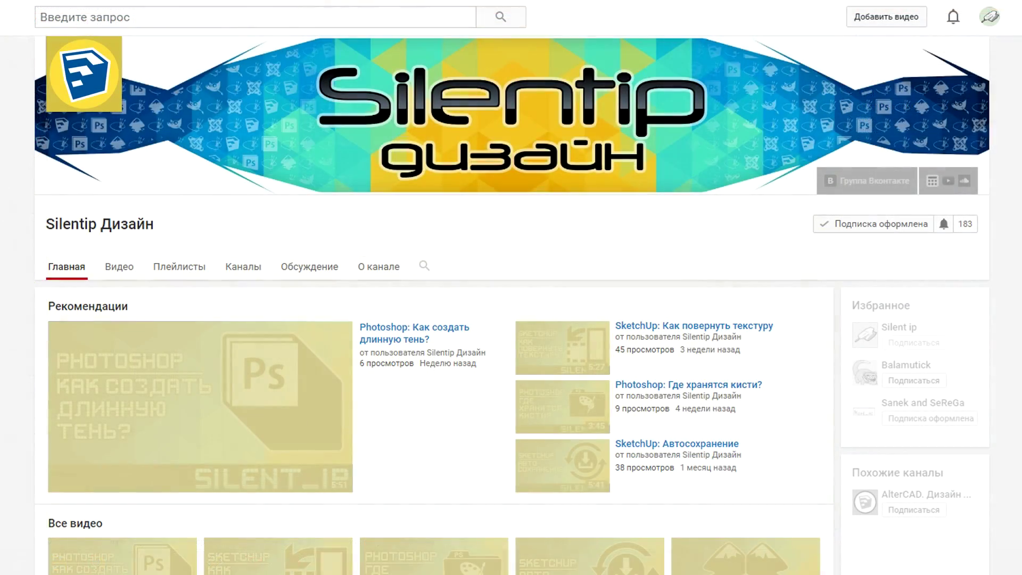